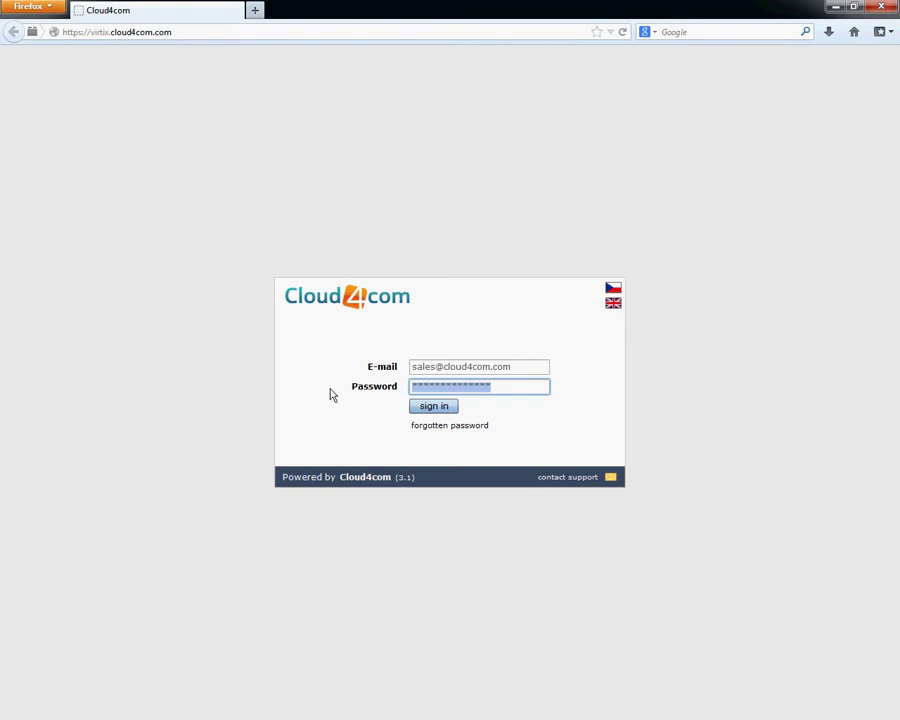
Sign in to Cloud4com to load the DEMO_DC Servers page with its four running servers.
left_click(438, 407)
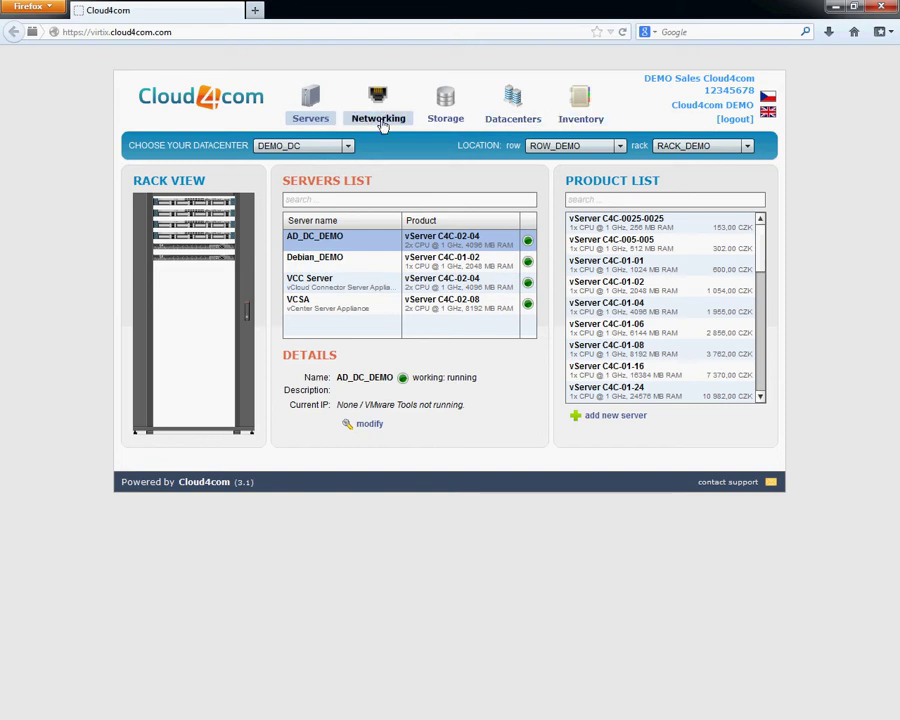
left_click(513, 120)
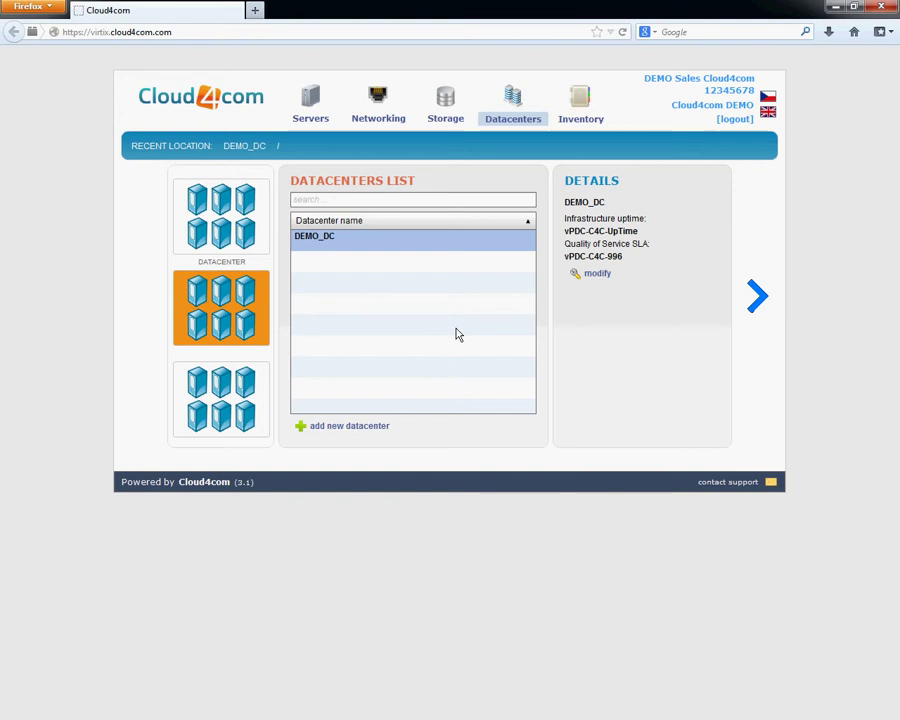
left_click(757, 300)
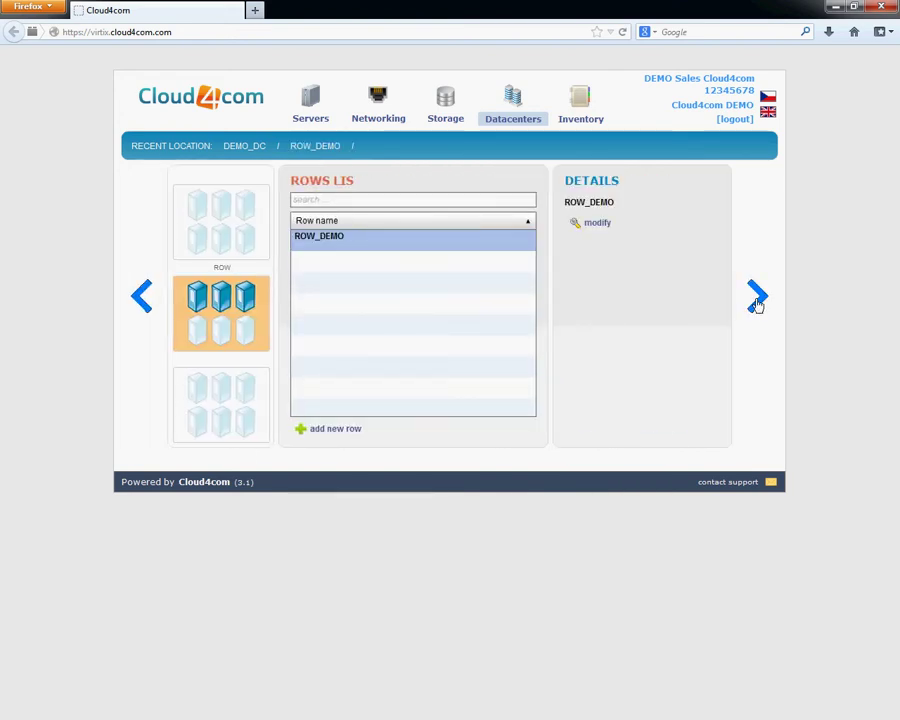
left_click(757, 300)
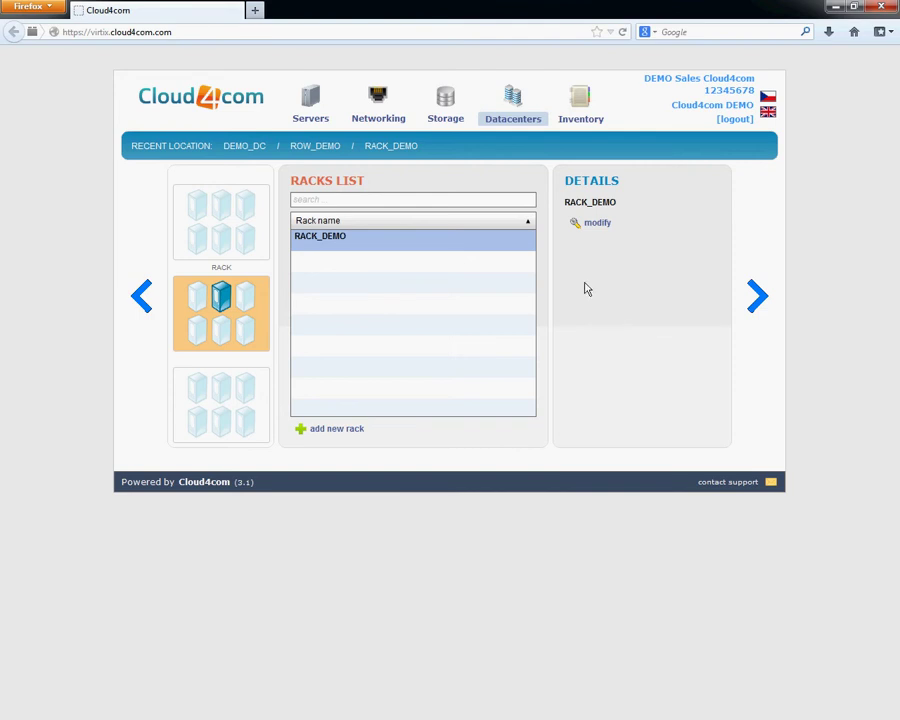
double_click(428, 240)
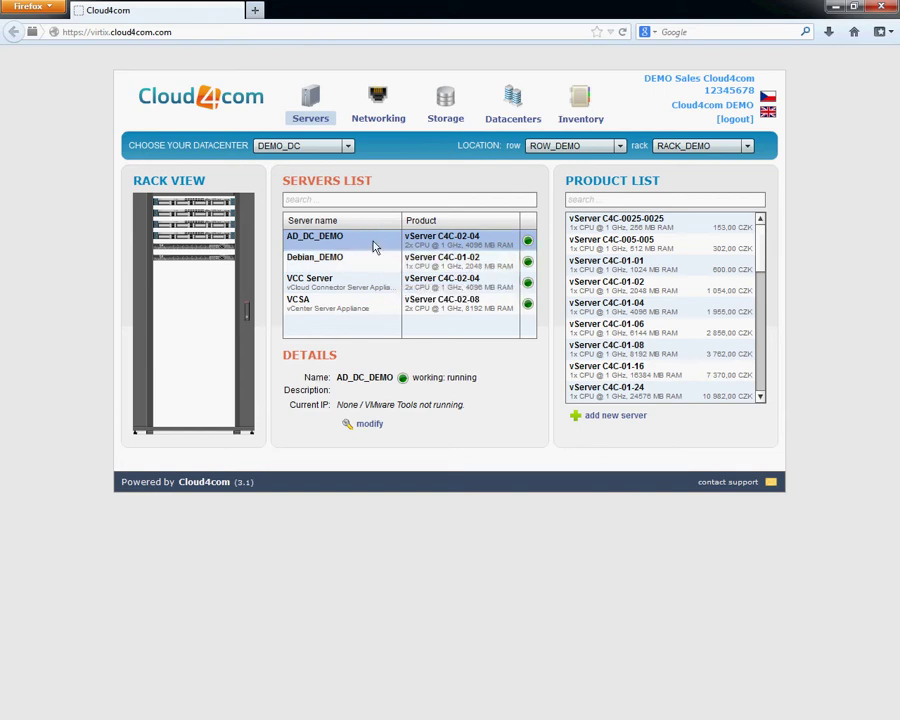
Switch to networks management, view LAN1's settings without changes, and browse its vcc and router 1 devices.
left_click(386, 122)
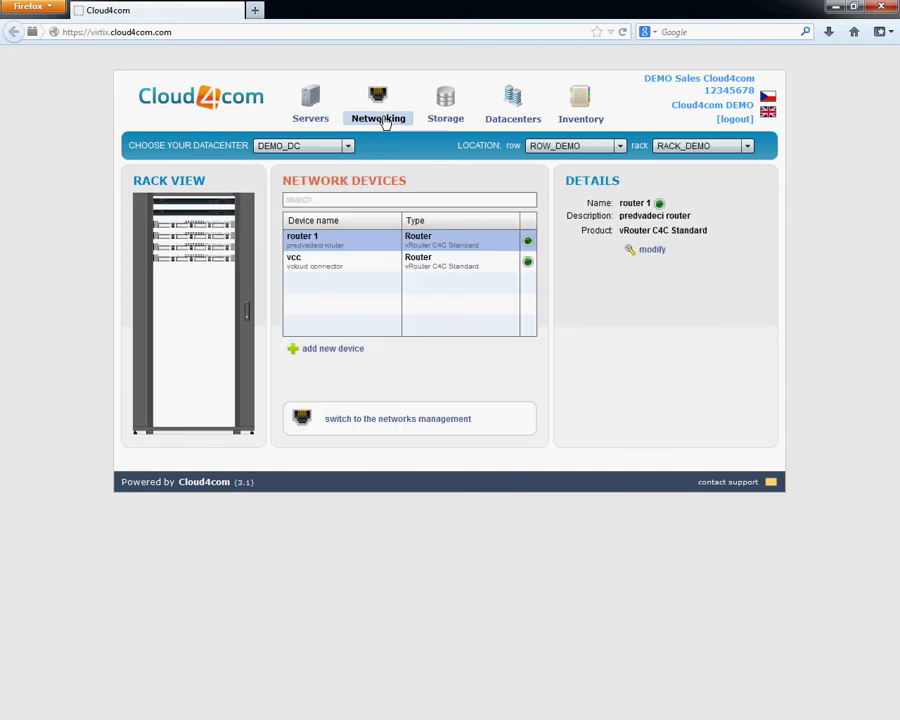
left_click(409, 413)
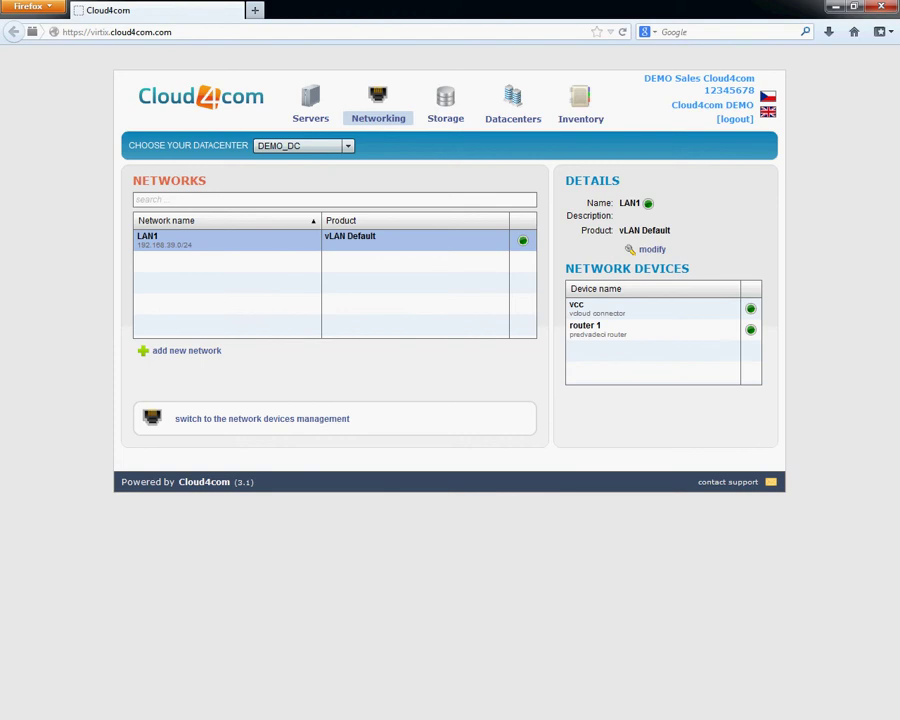
double_click(383, 251)
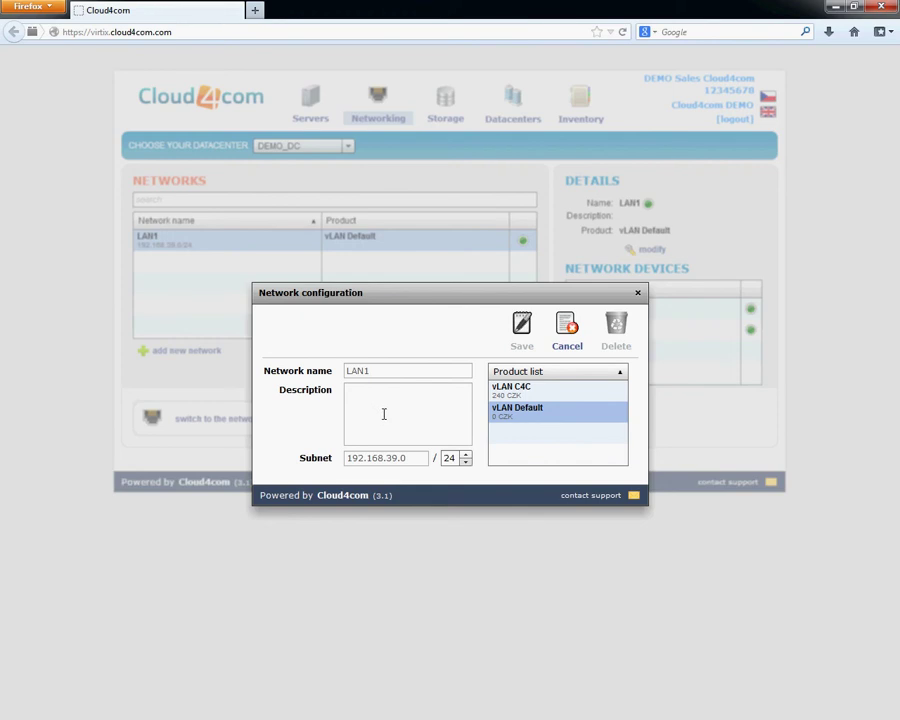
left_click(566, 346)
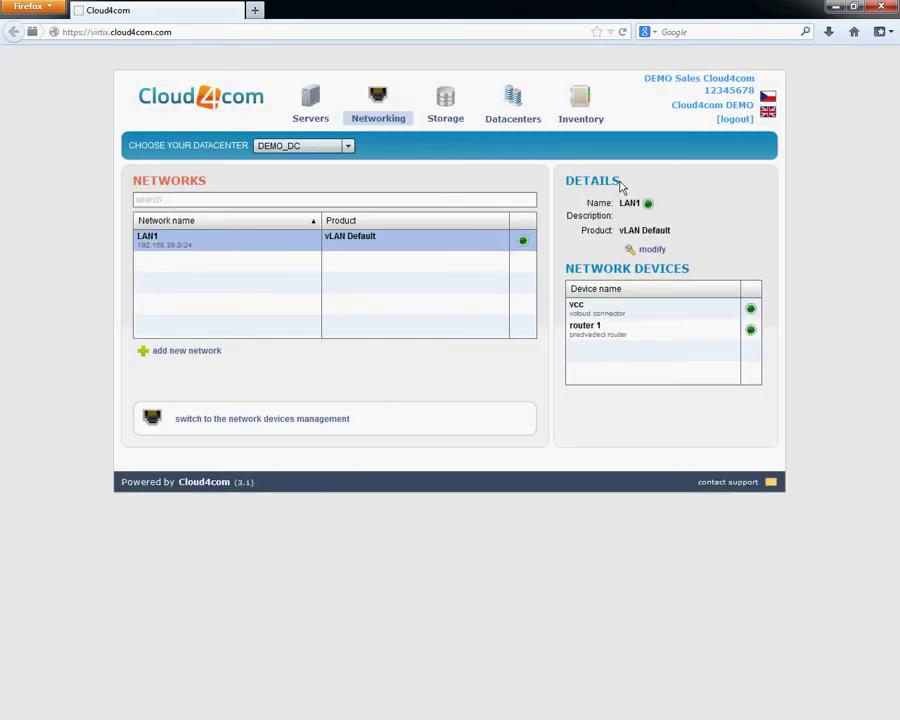
left_click(617, 313)
left_click(614, 335)
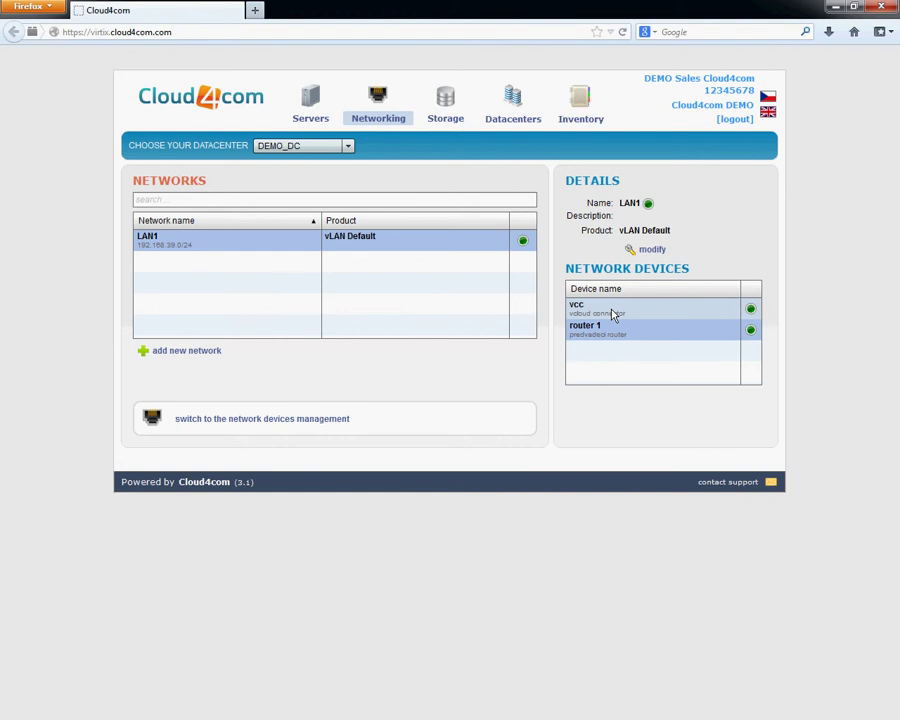
left_click(614, 314)
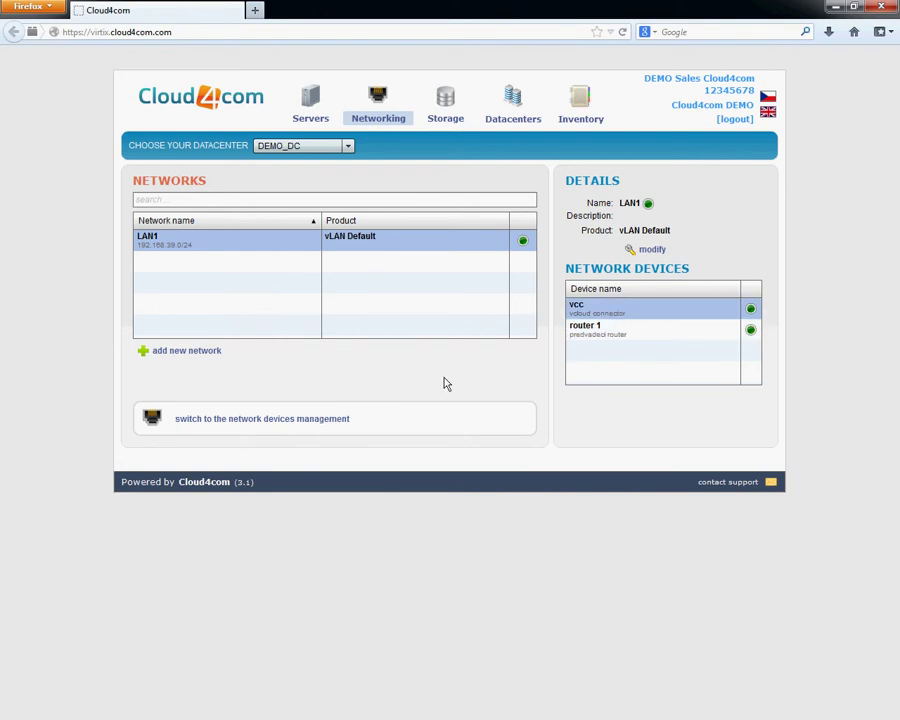
Back in network devices management, compare the vcc and router 1 details, then open router 1's configuration.
left_click(298, 421)
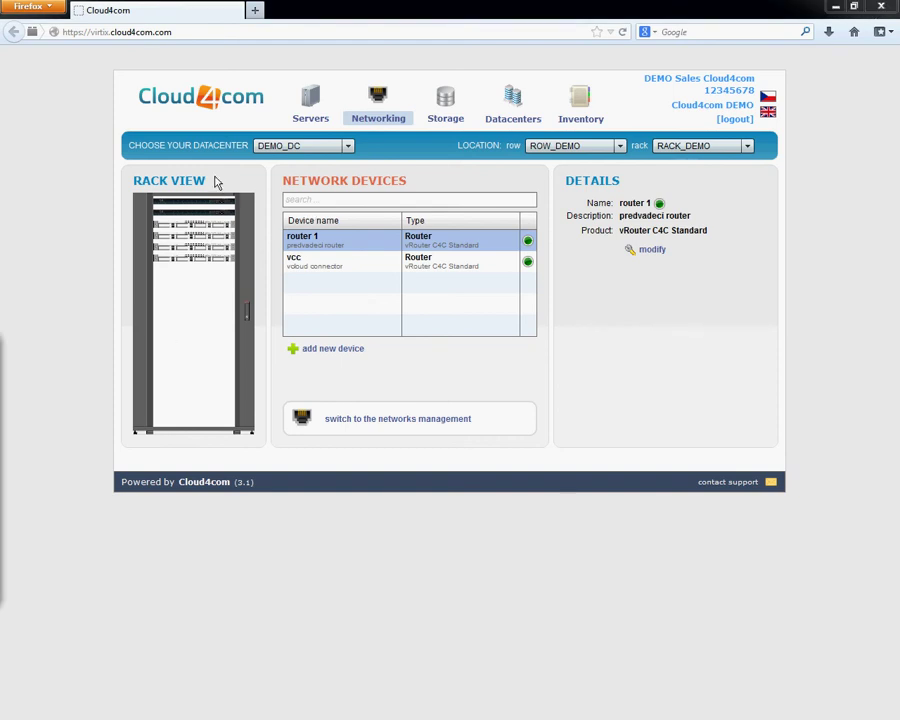
left_click(196, 231)
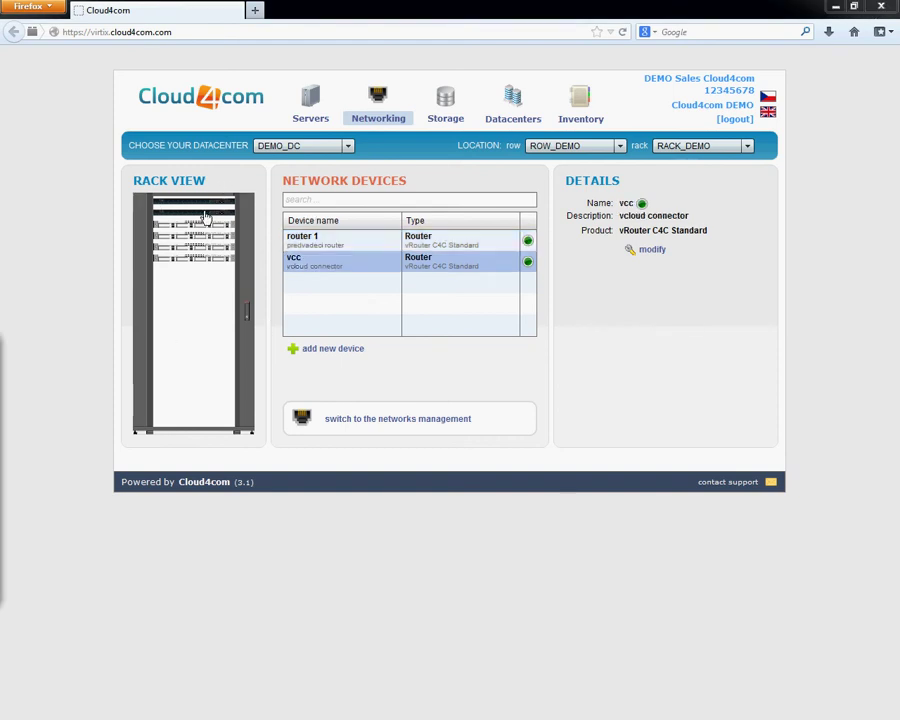
left_click(210, 203)
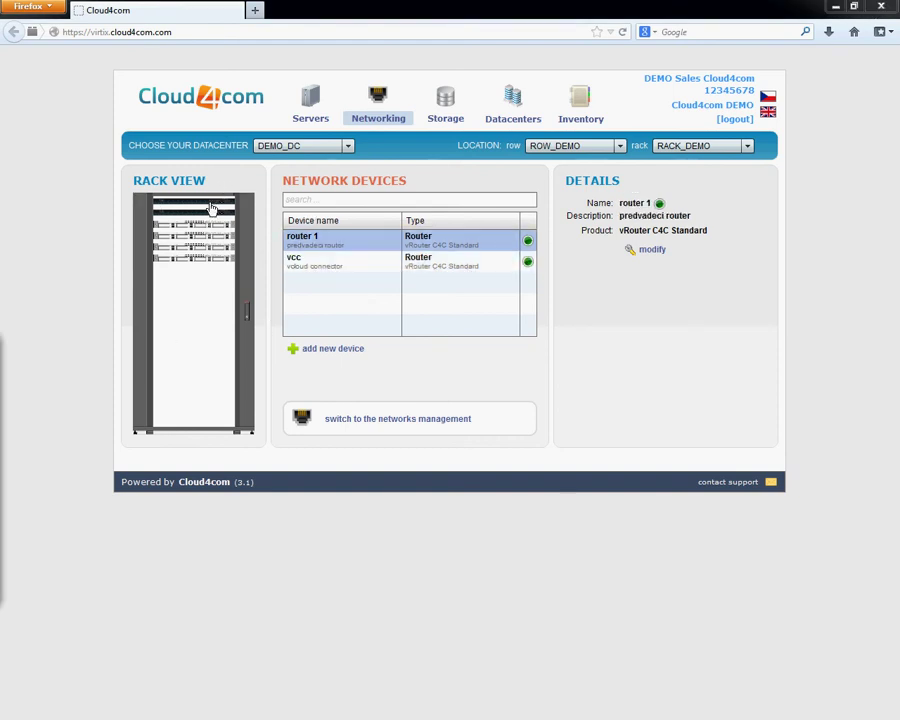
left_click(216, 219)
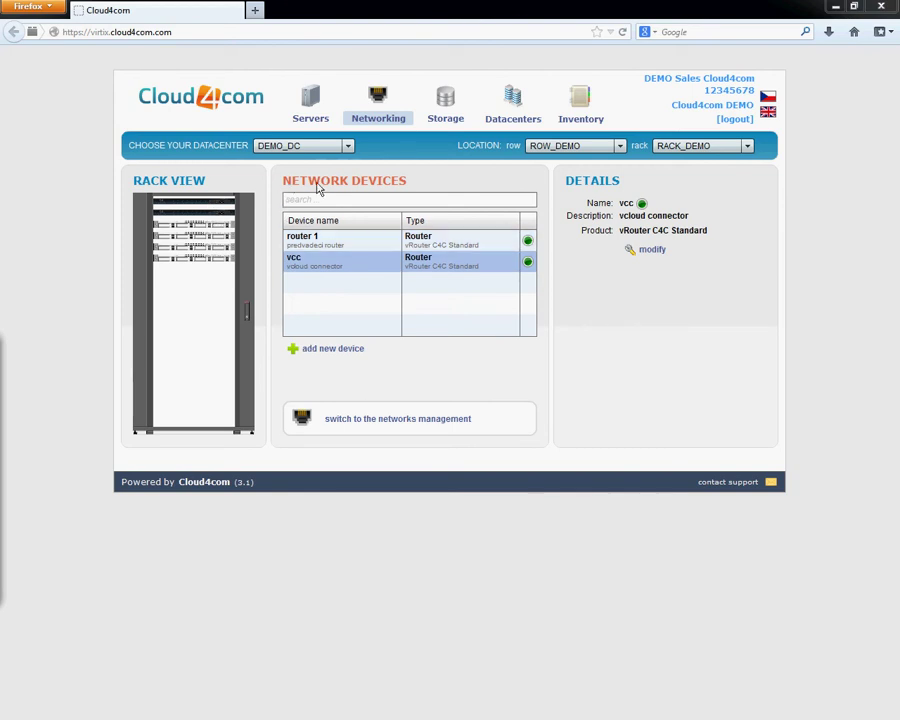
left_click(366, 243)
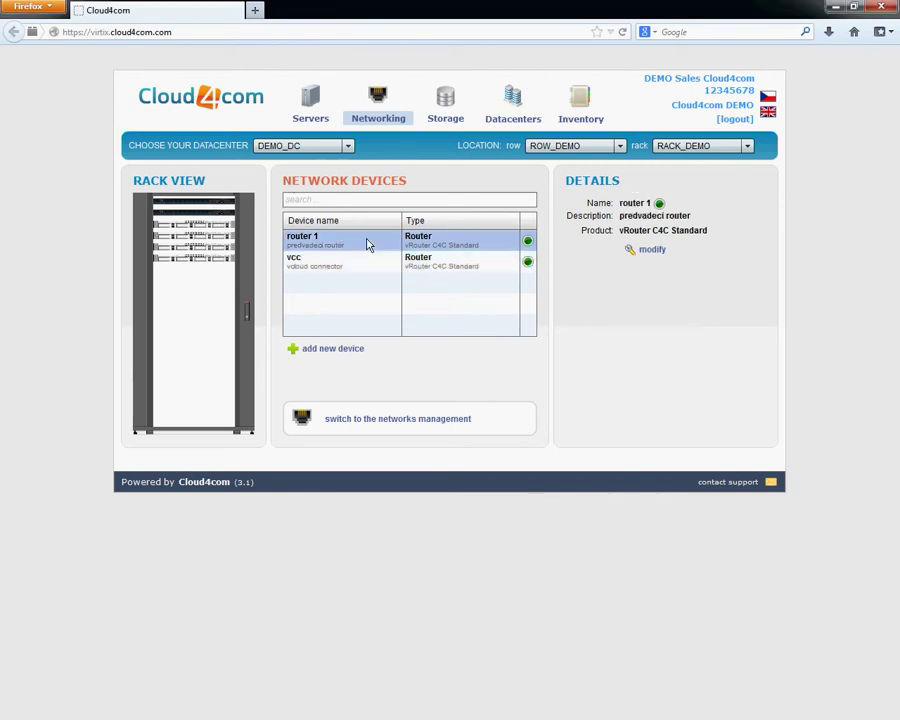
left_click(367, 262)
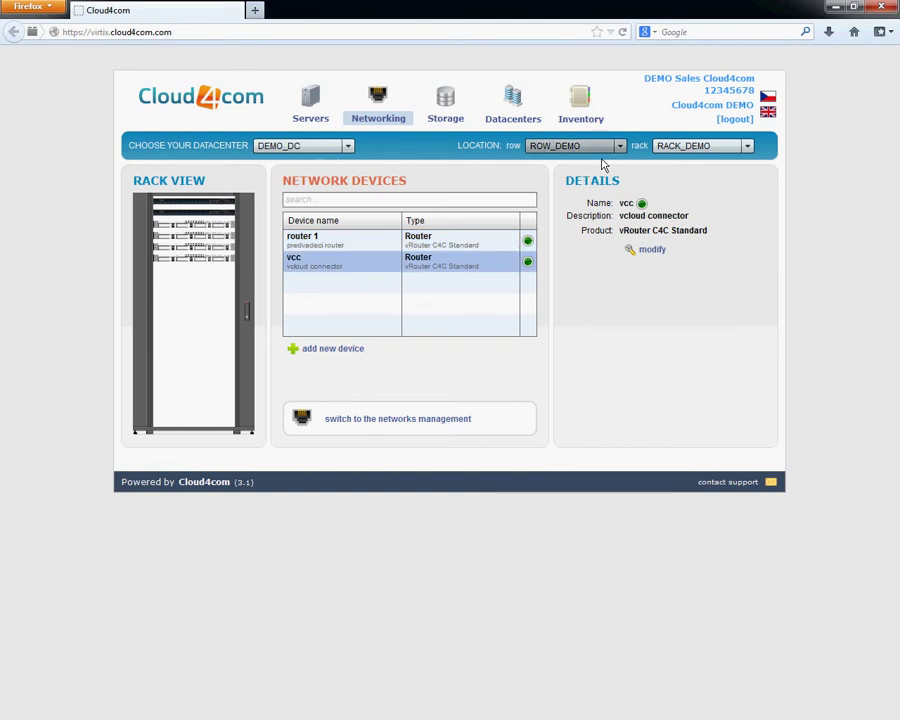
left_click(465, 244)
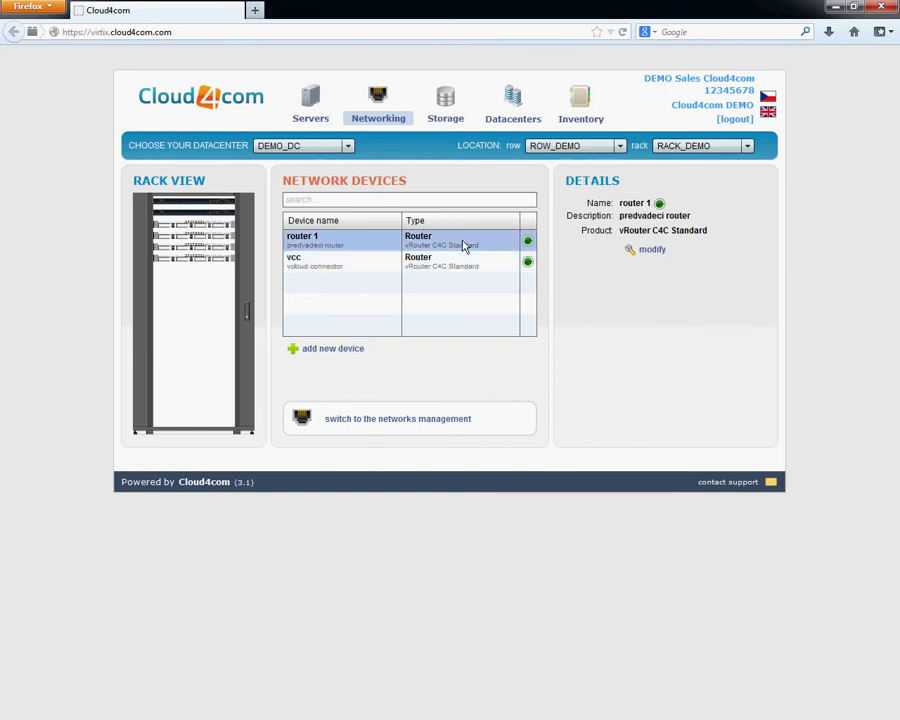
left_click(452, 267)
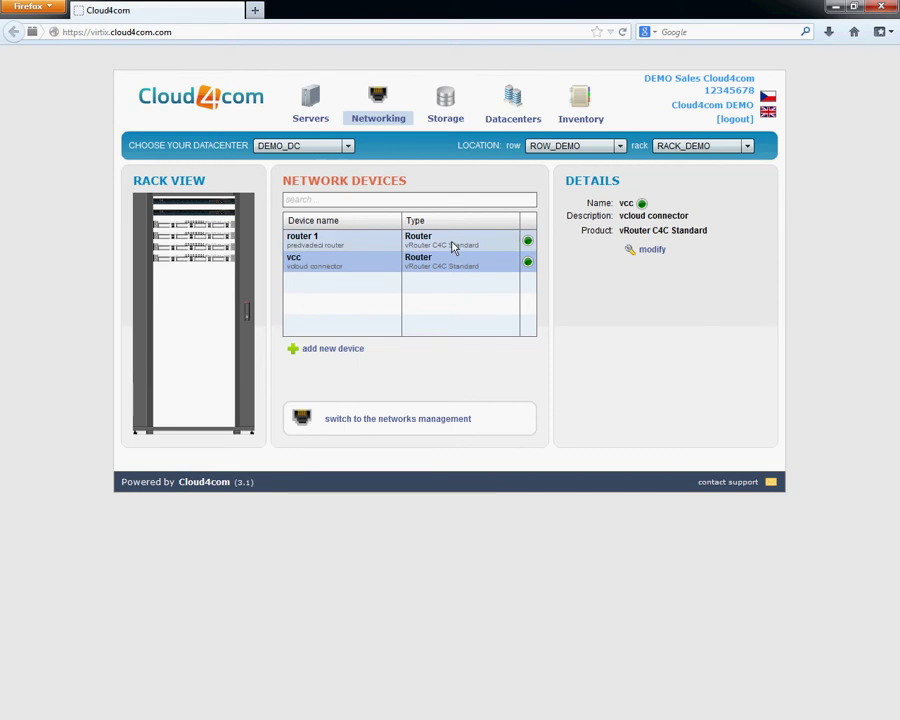
left_click(452, 246)
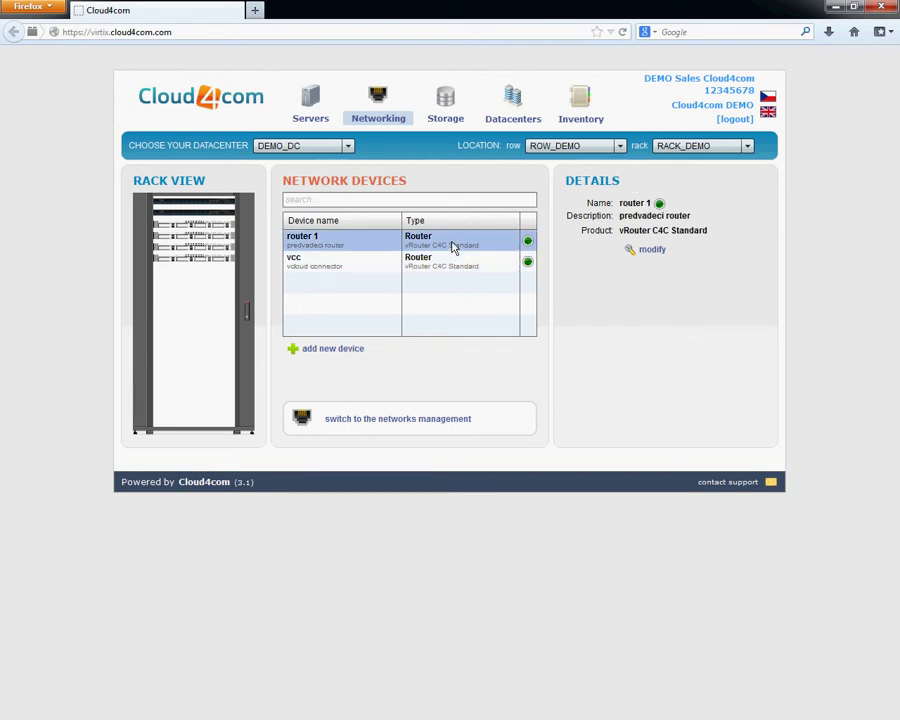
left_click(648, 252)
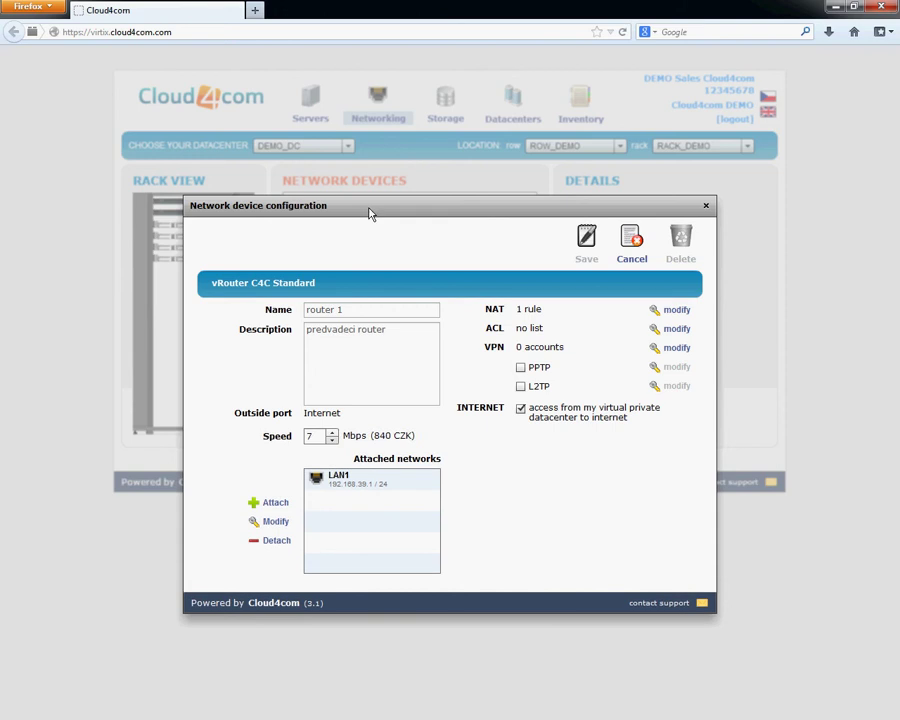
Review router 1's name and LAN1 attachment settings, then cancel both dialogs without changes.
left_click_drag(370, 212, 375, 149)
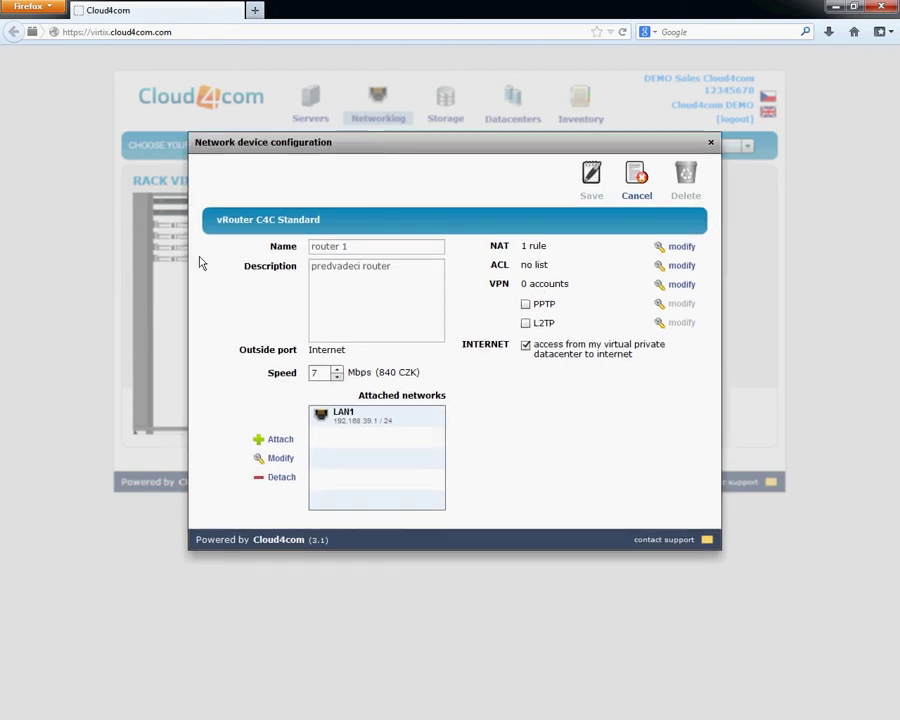
left_click(369, 246)
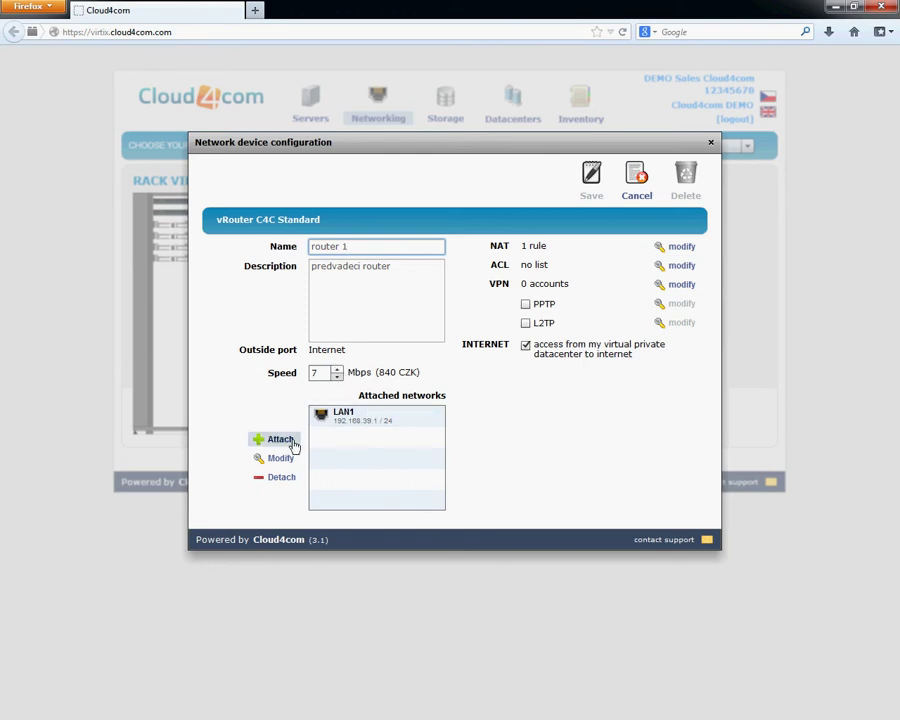
double_click(368, 422)
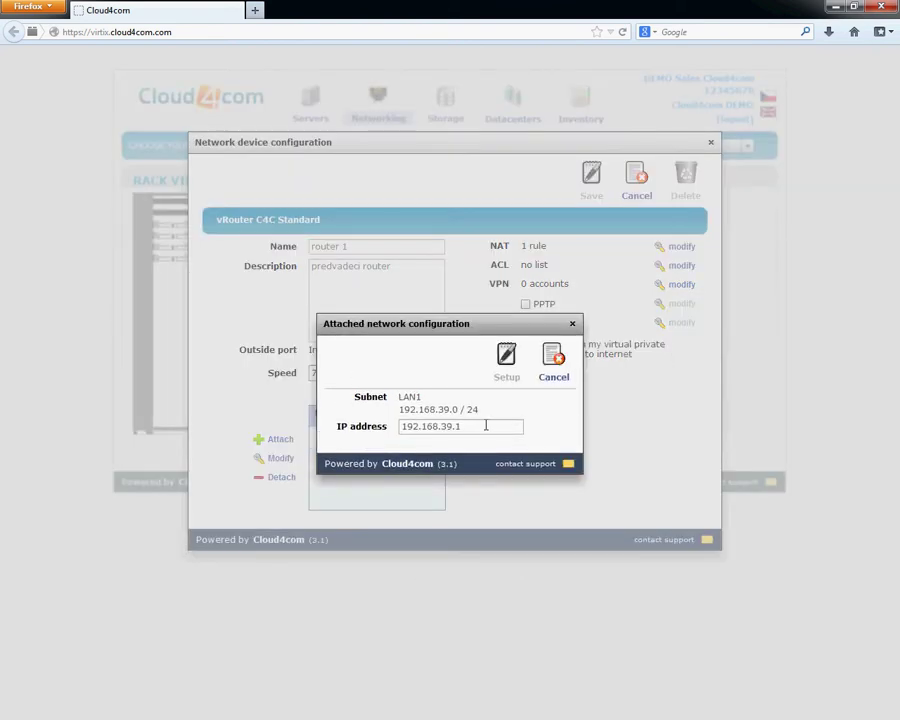
left_click(552, 378)
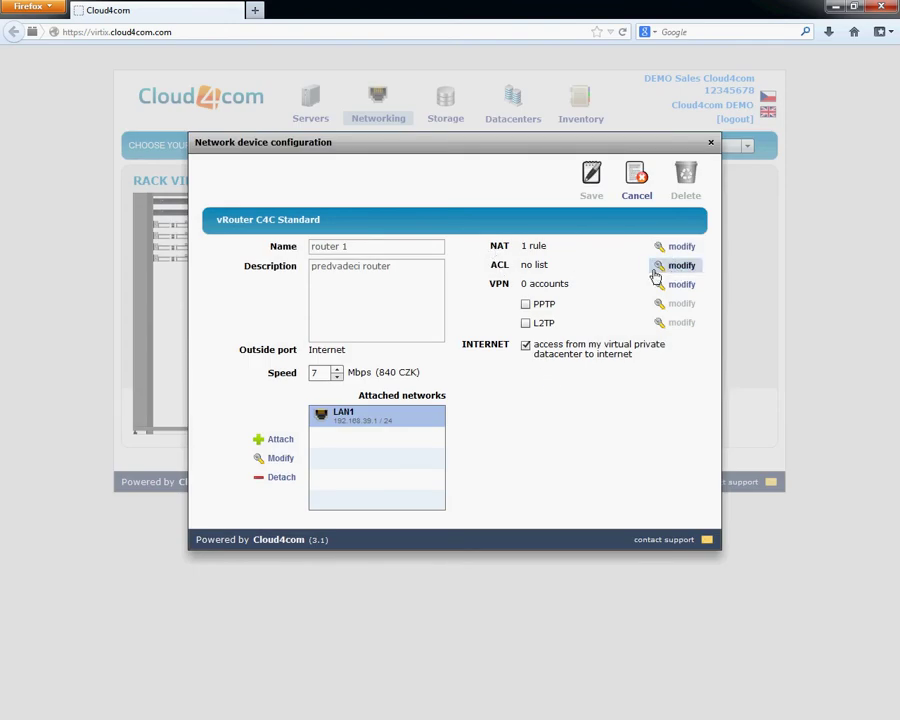
left_click(638, 198)
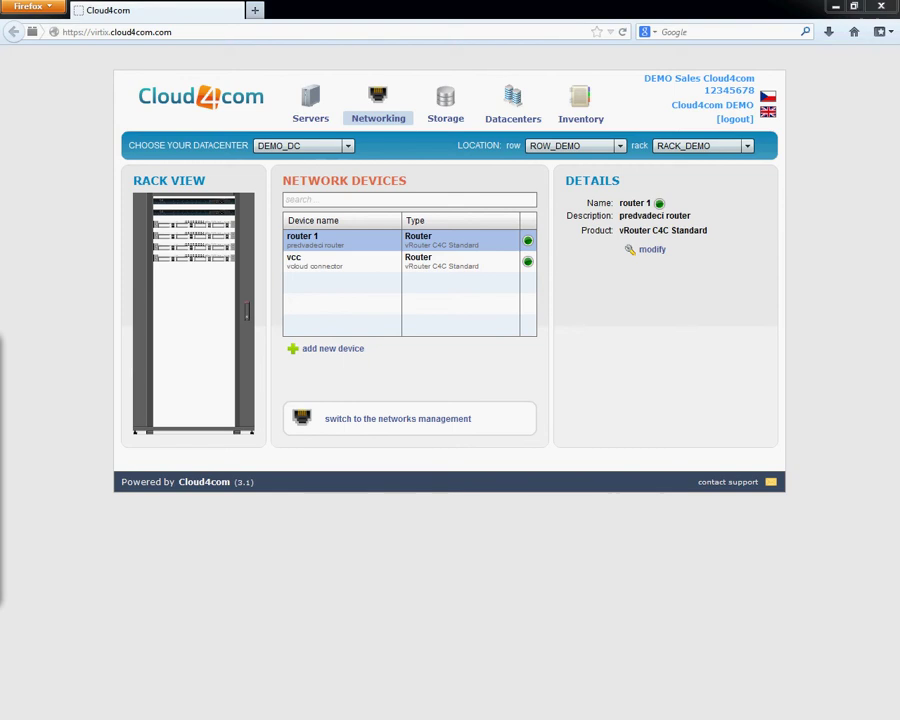
On the Servers page, view Debian_DEMO and VCC Server details, then select the vServer C4C-01-04 product.
left_click(321, 122)
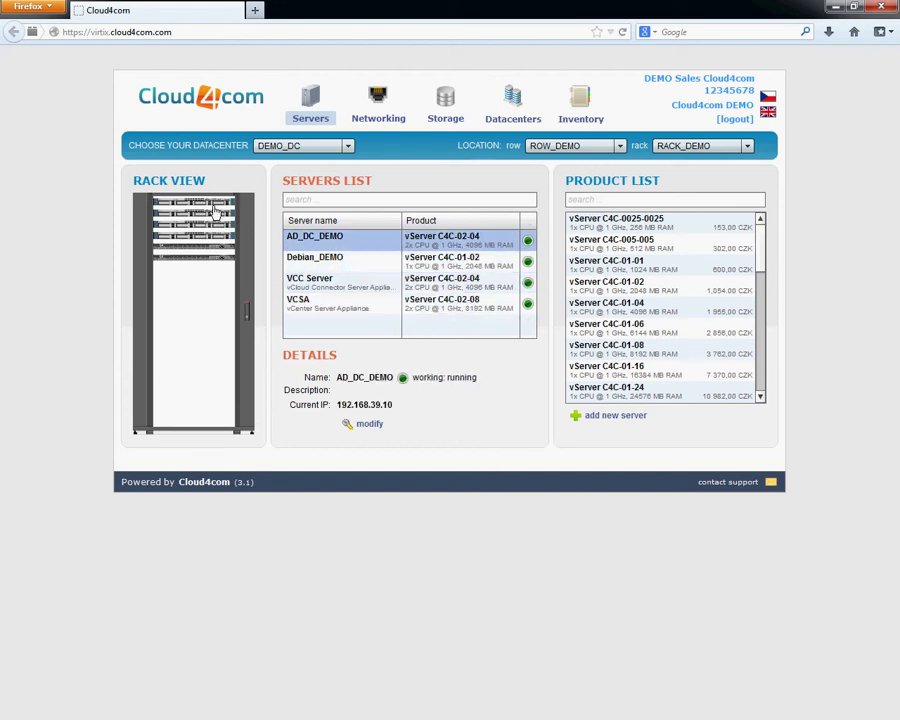
left_click(368, 268)
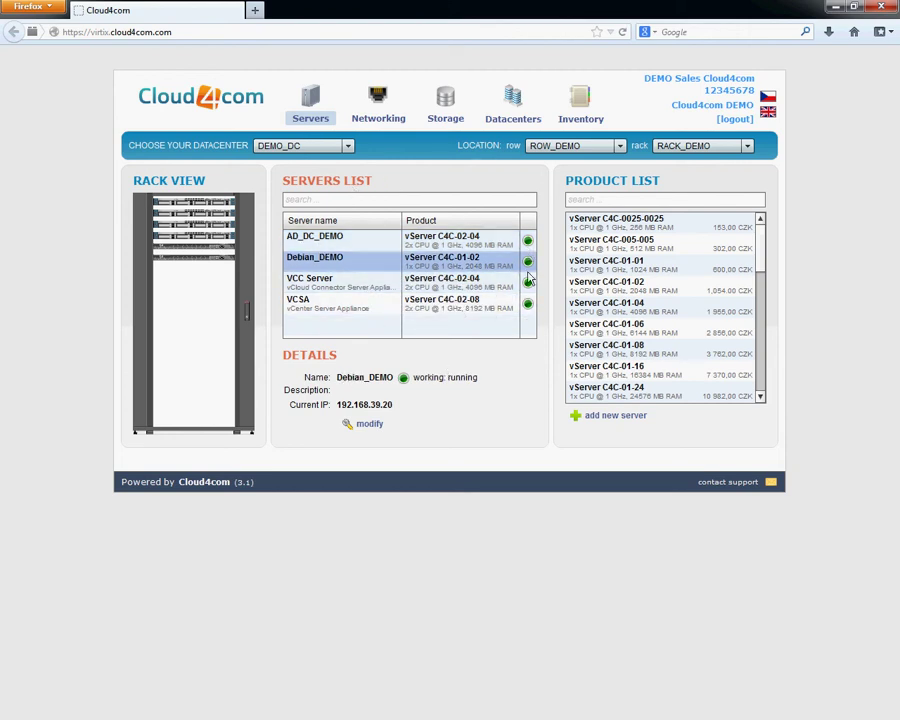
left_click(384, 289)
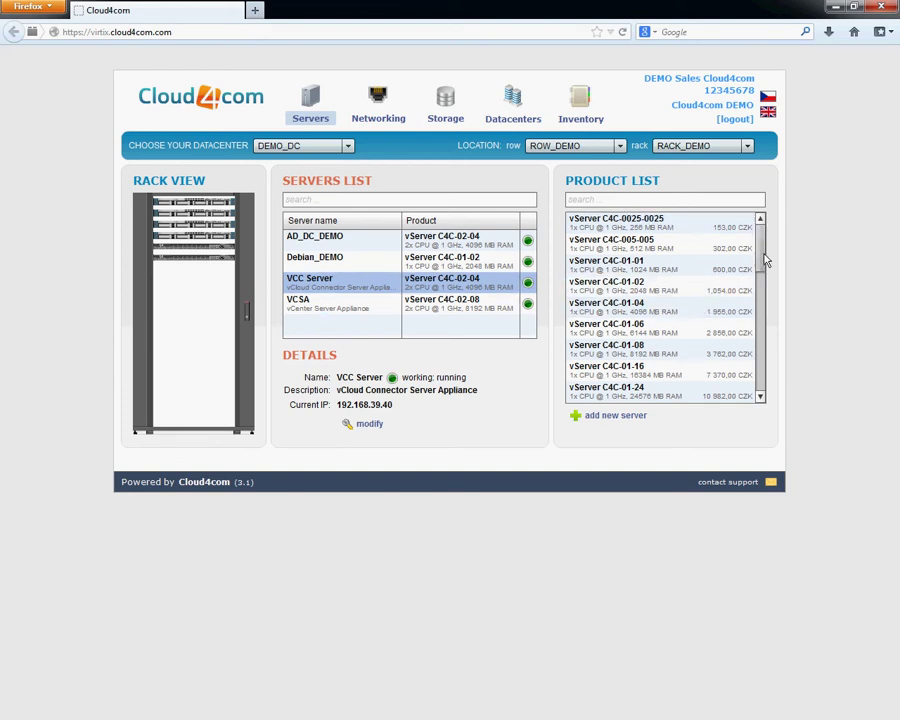
mouse_move(762, 254)
left_mouse_down()
mouse_move(759, 383)
mouse_move(758, 272)
left_mouse_up()
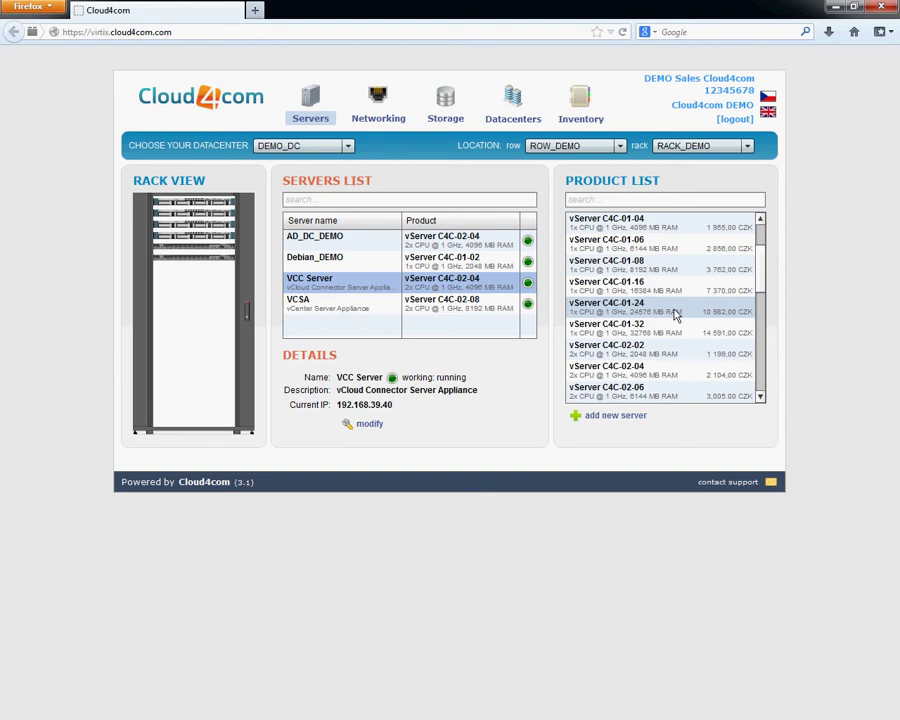
left_click_drag(763, 270, 763, 261)
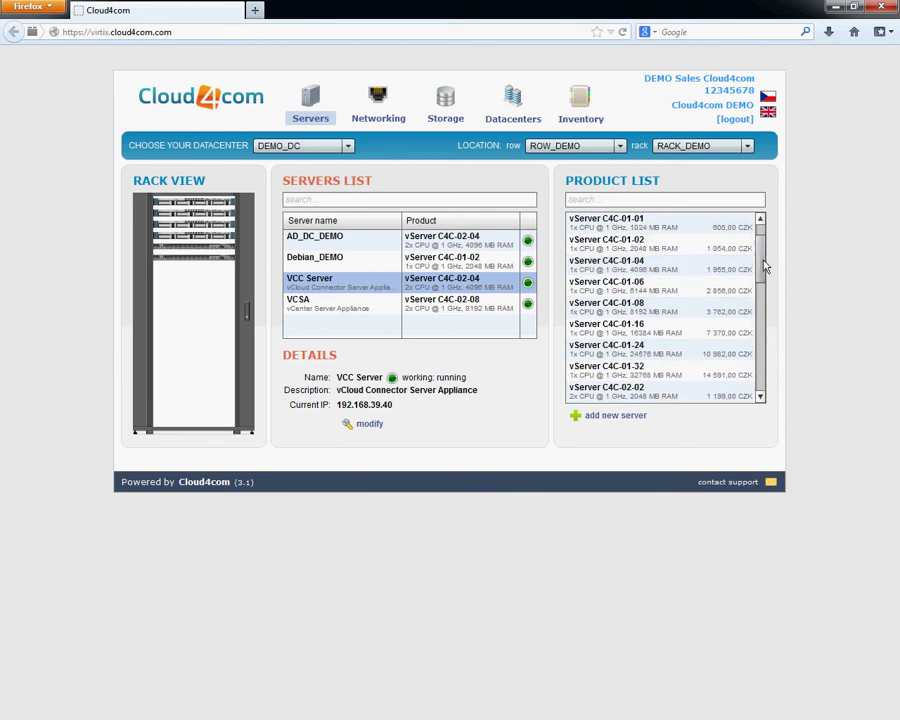
left_click(656, 270)
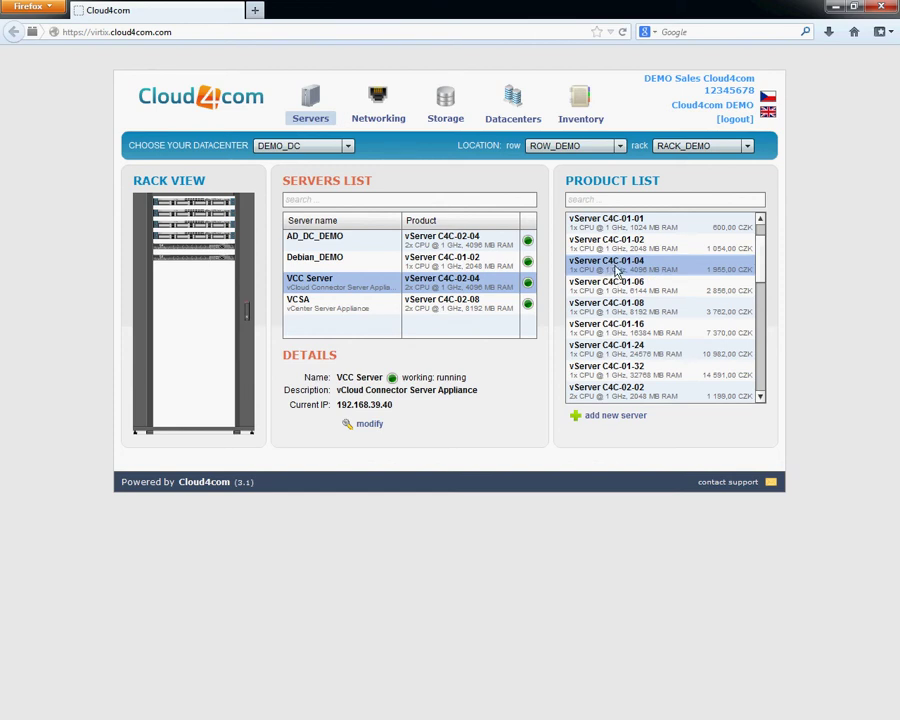
Create a new server with hostname 'test' and purchase vMS WinSvr 2008 Datacenter (per VM) as its OS.
left_click(632, 420)
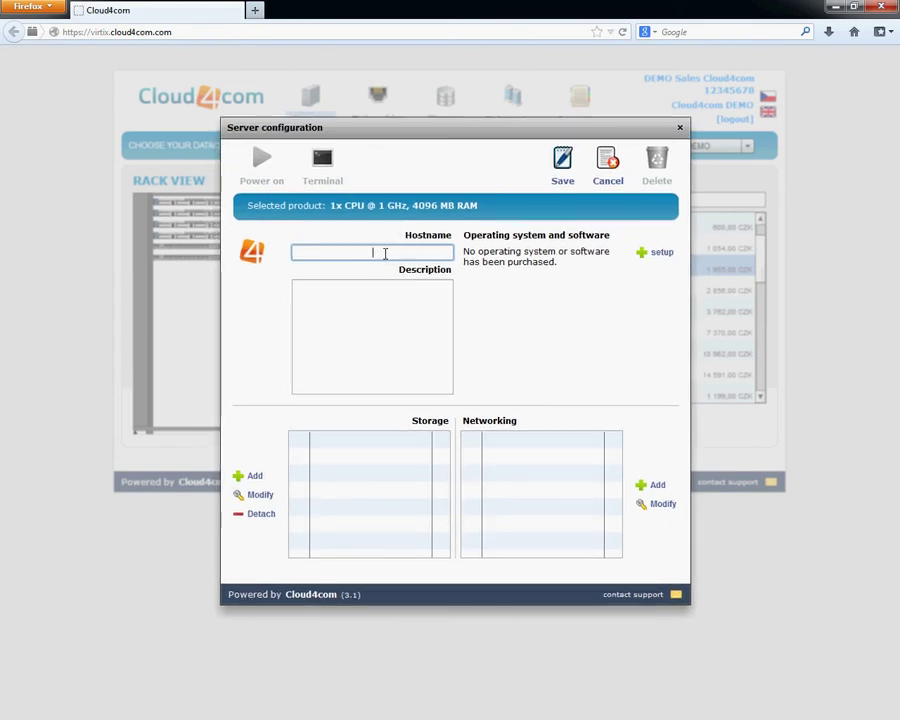
type("test")
left_click(662, 254)
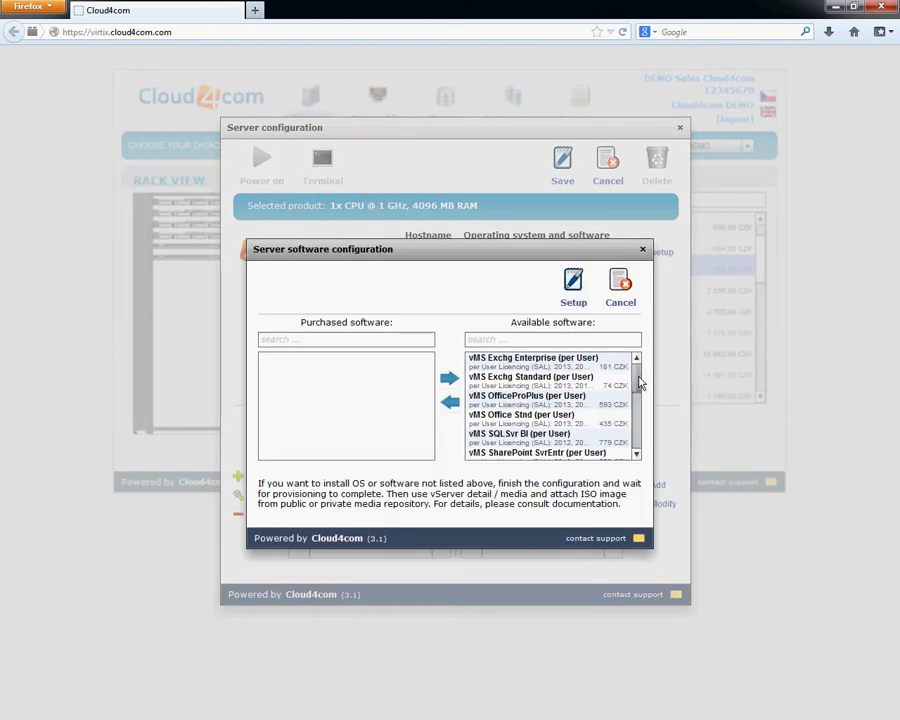
left_click_drag(640, 383, 638, 432)
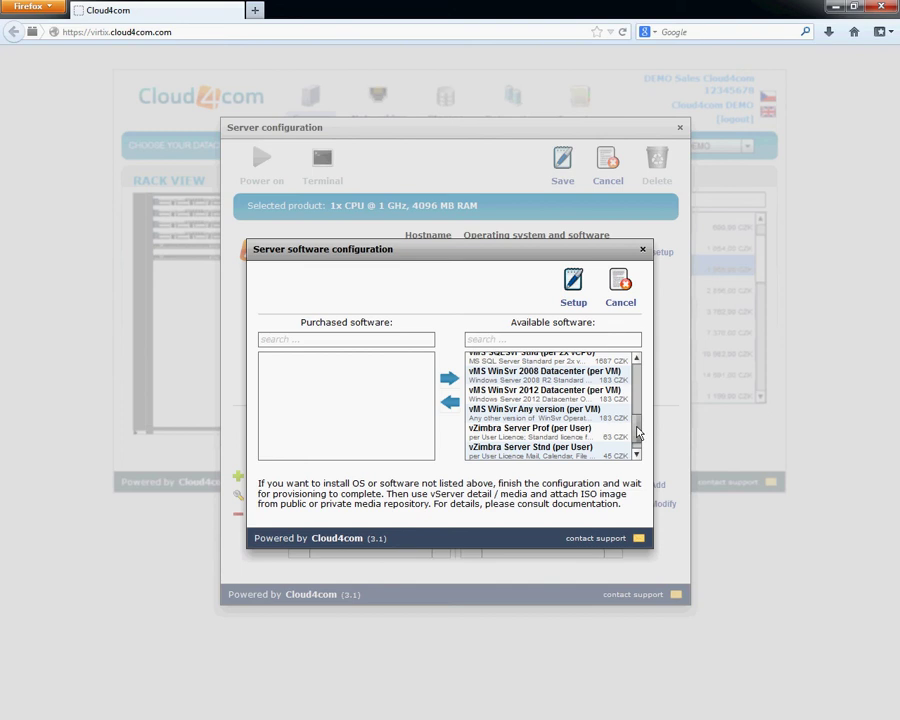
left_click(493, 378)
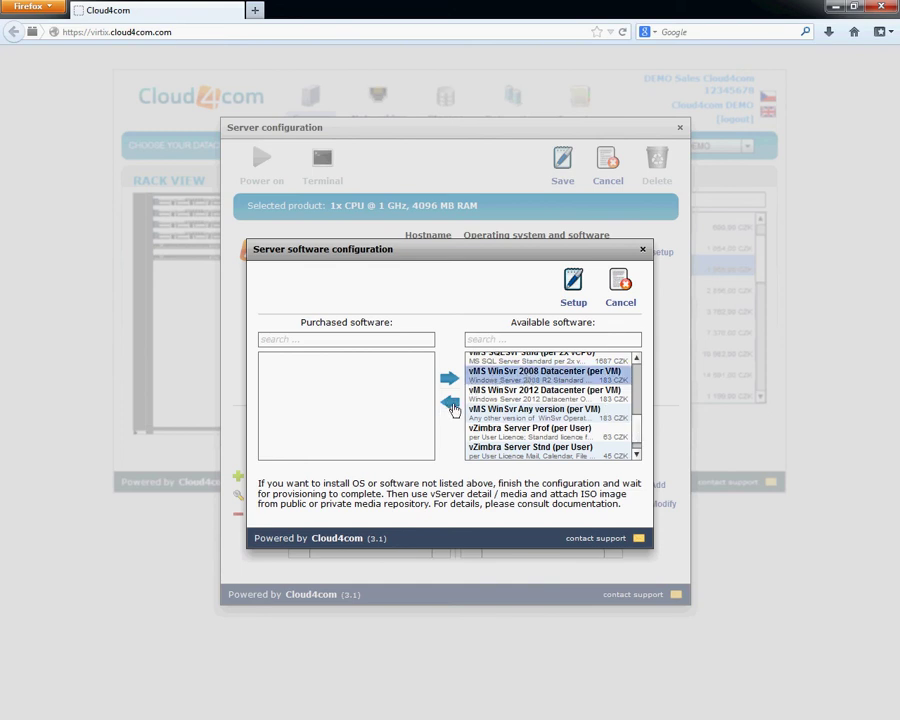
left_click(452, 404)
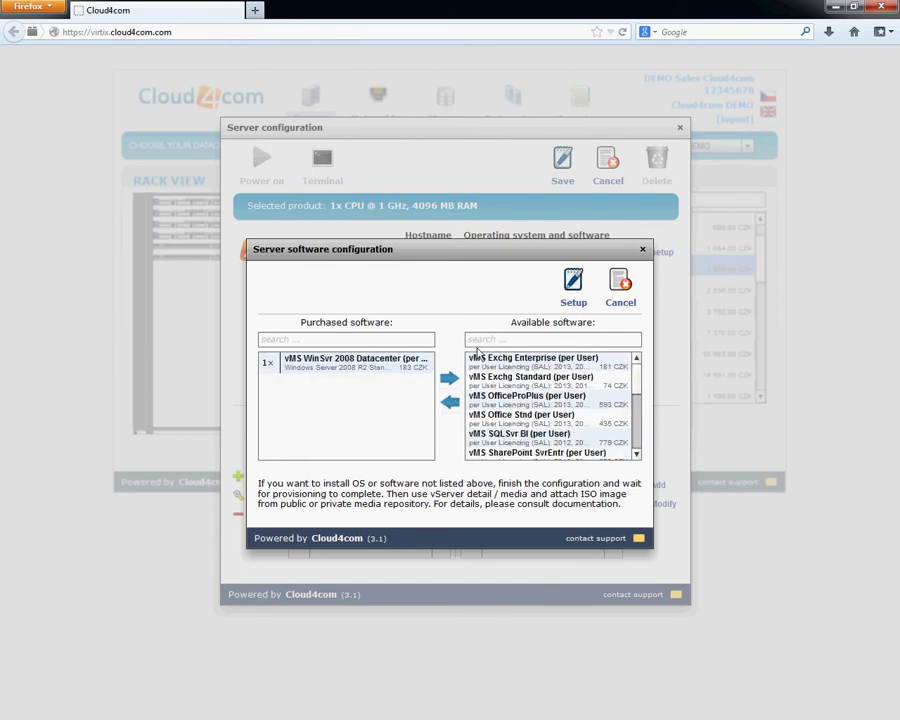
left_click(576, 309)
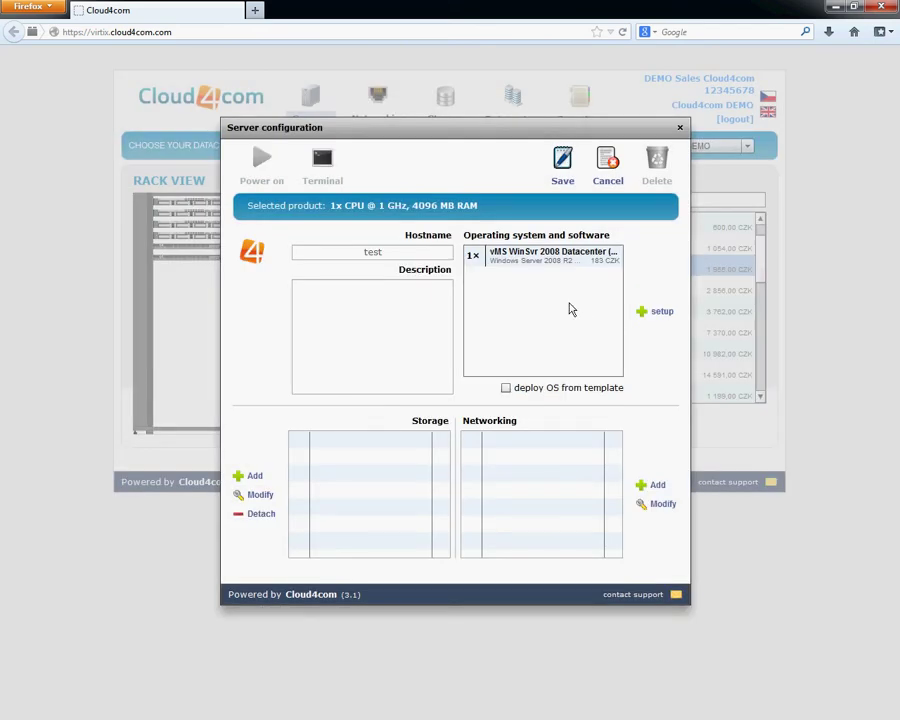
Enable 'deploy OS from template' so a 40 GB, 50 IOPS OS disk is added to storage.
left_click(530, 260)
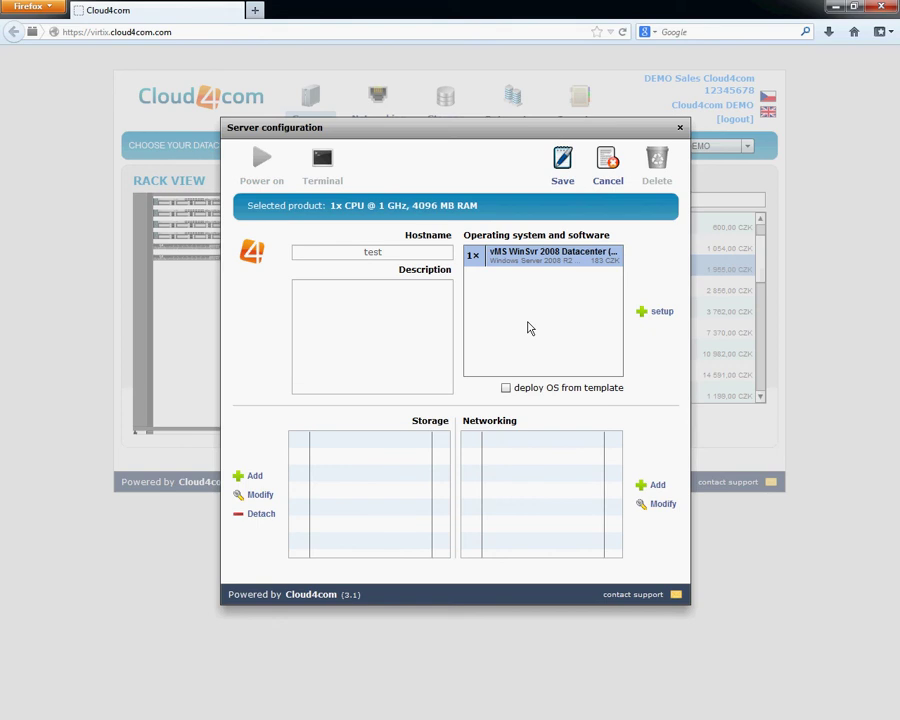
left_click(506, 389)
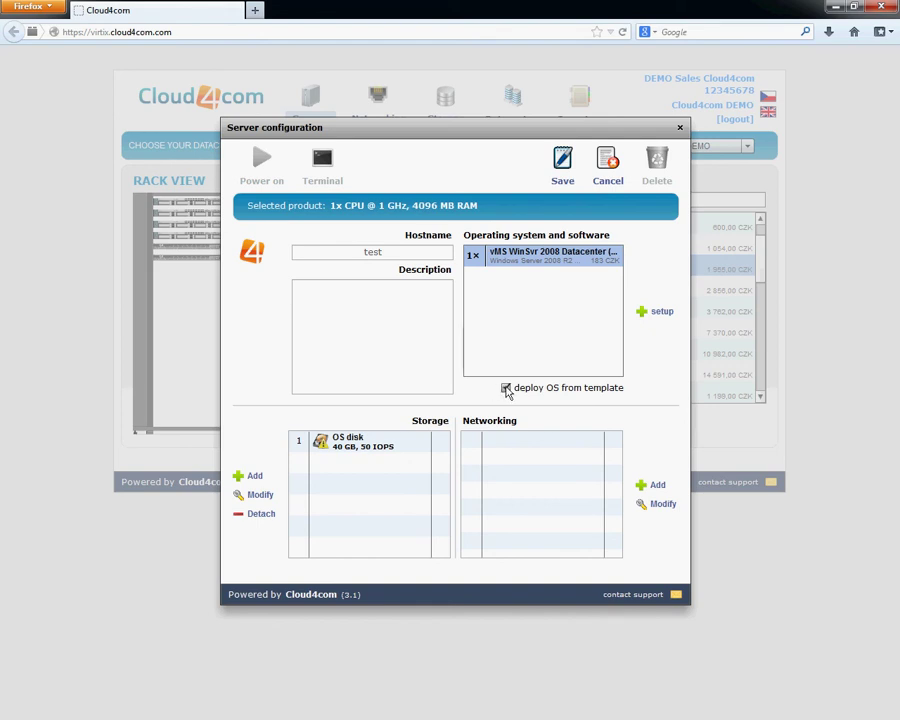
left_click(506, 388)
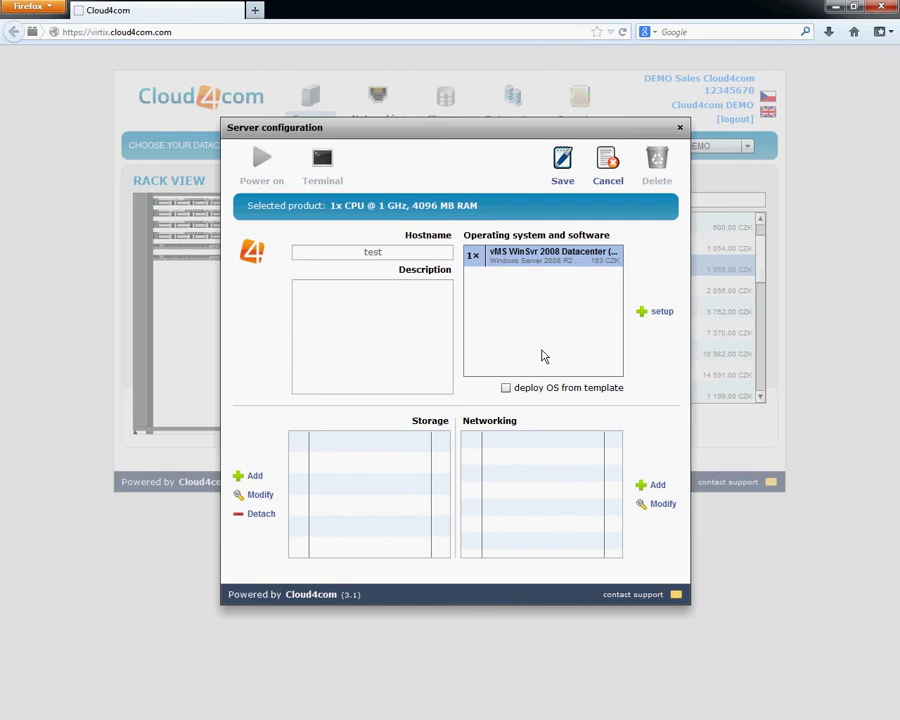
left_click(506, 388)
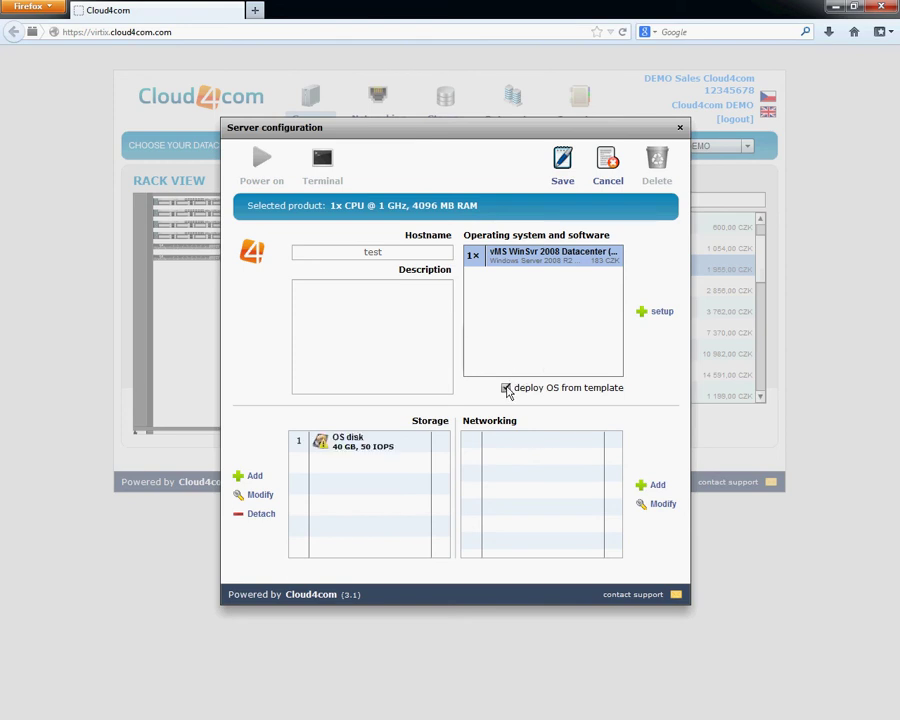
left_click(655, 487)
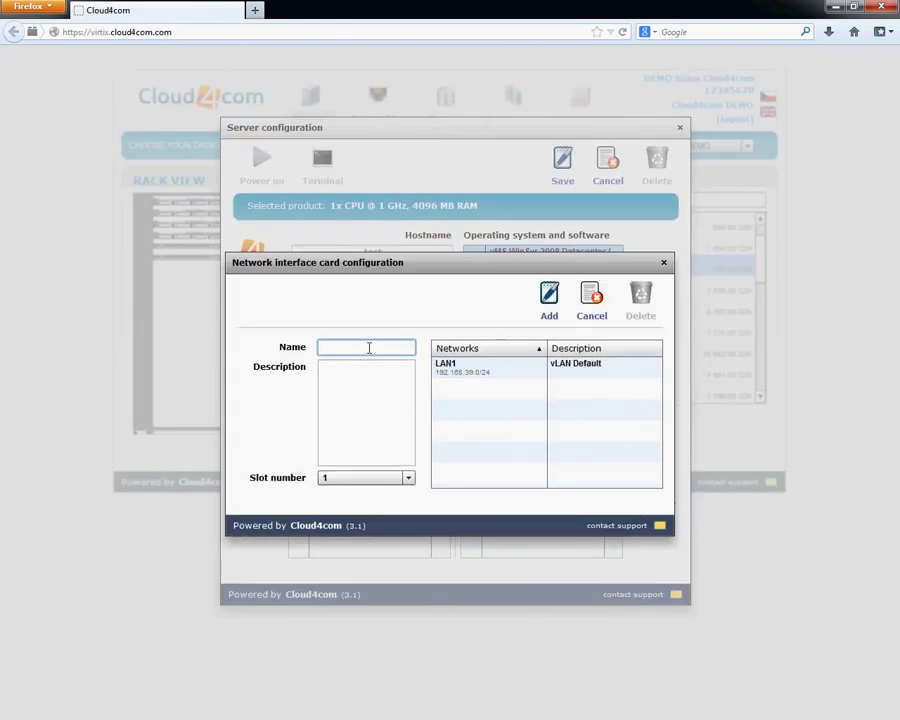
Add network card eth0 connected to LAN1 and save the test server.
type("eth0")
left_click(462, 373)
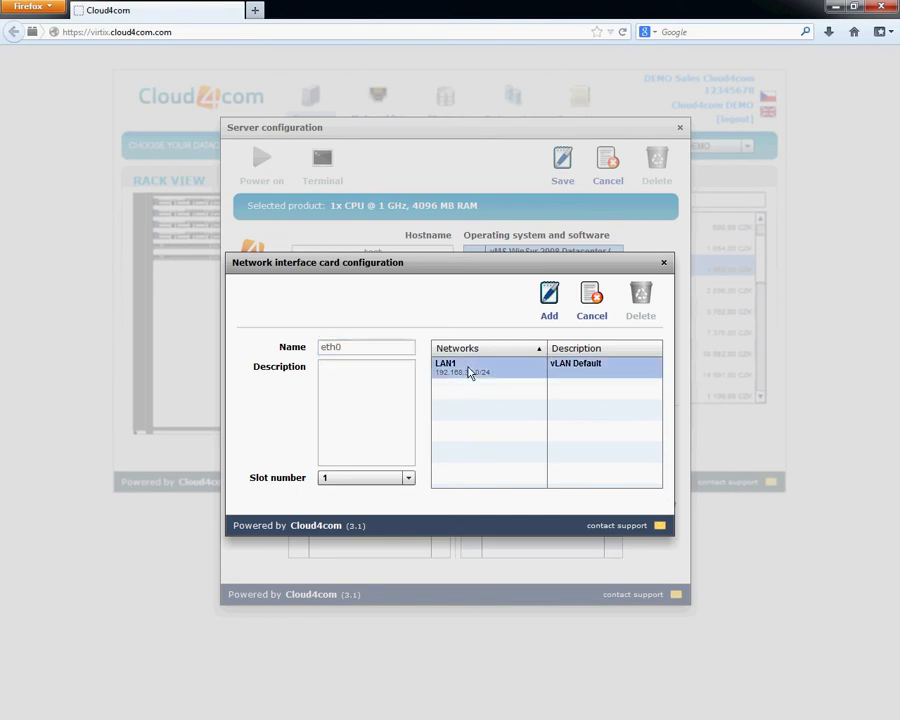
left_click(549, 318)
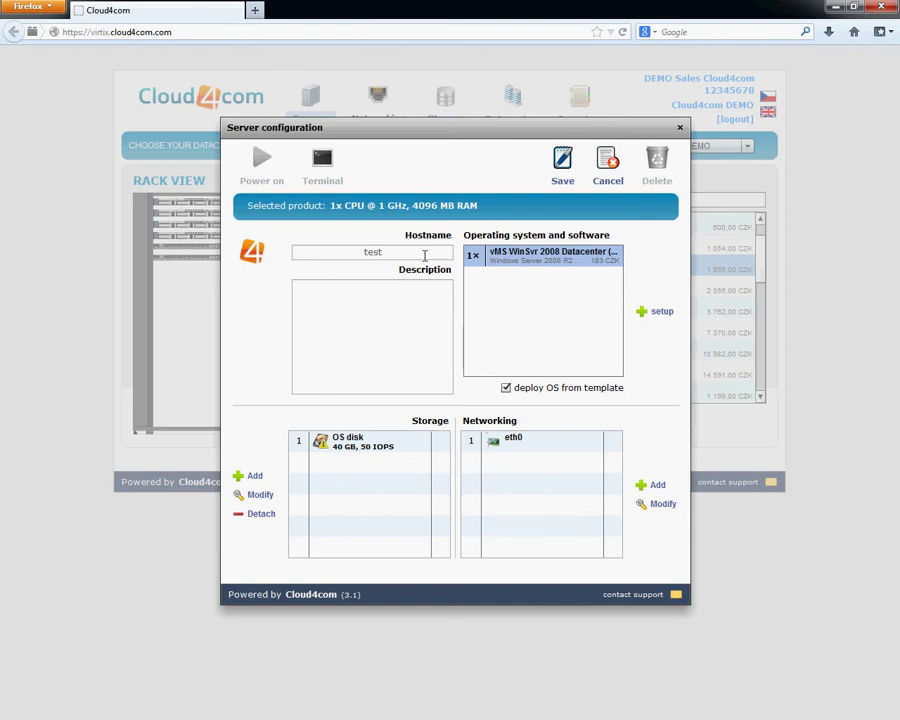
left_click(564, 184)
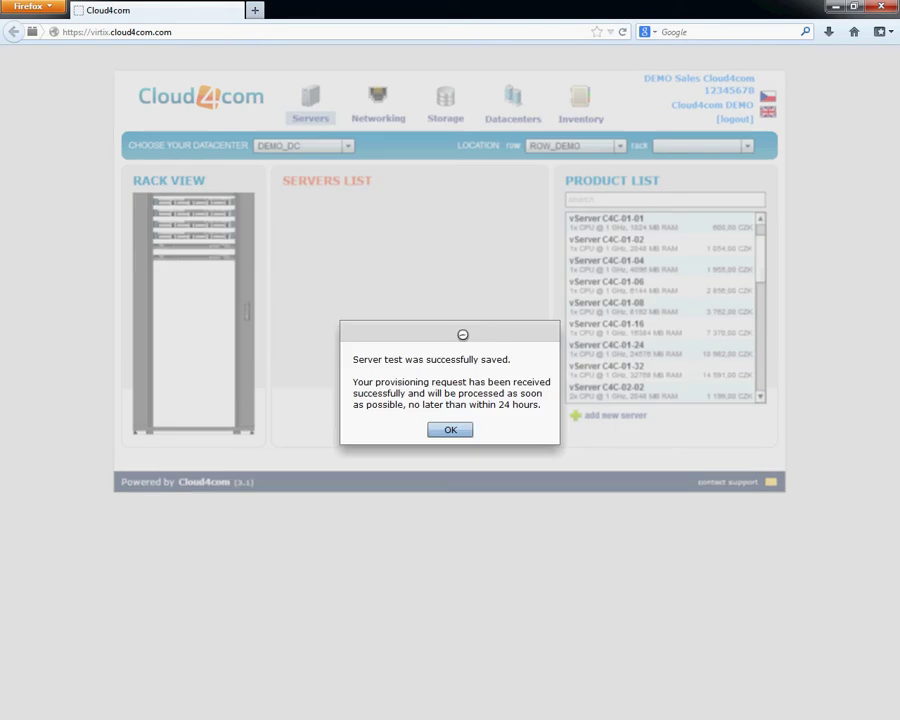
Dismiss the success message and check the status indicators of test and the running servers.
left_click(453, 429)
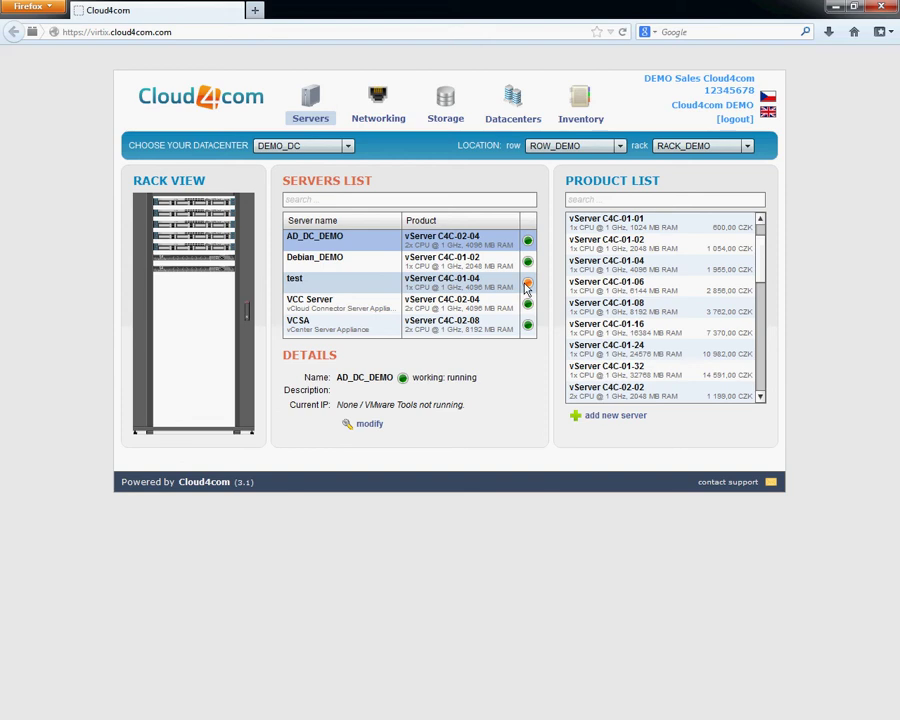
mouse_move(529, 288)
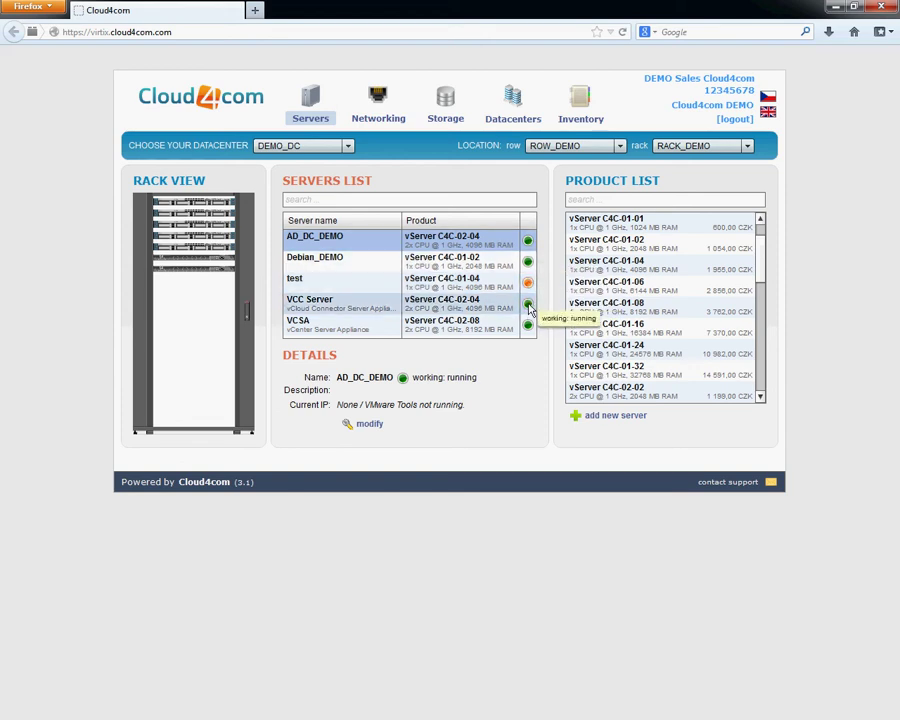
mouse_move(529, 312)
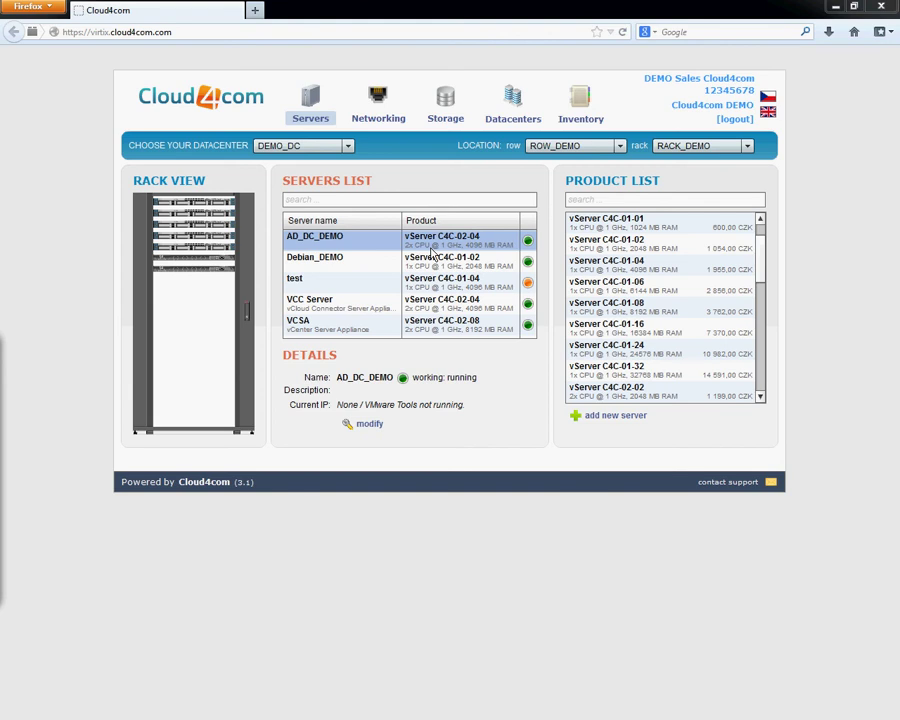
Open Debian_DEMO's configuration showing its 10 GB OS disk, 40 GB data disk and eth0.
left_click(432, 256)
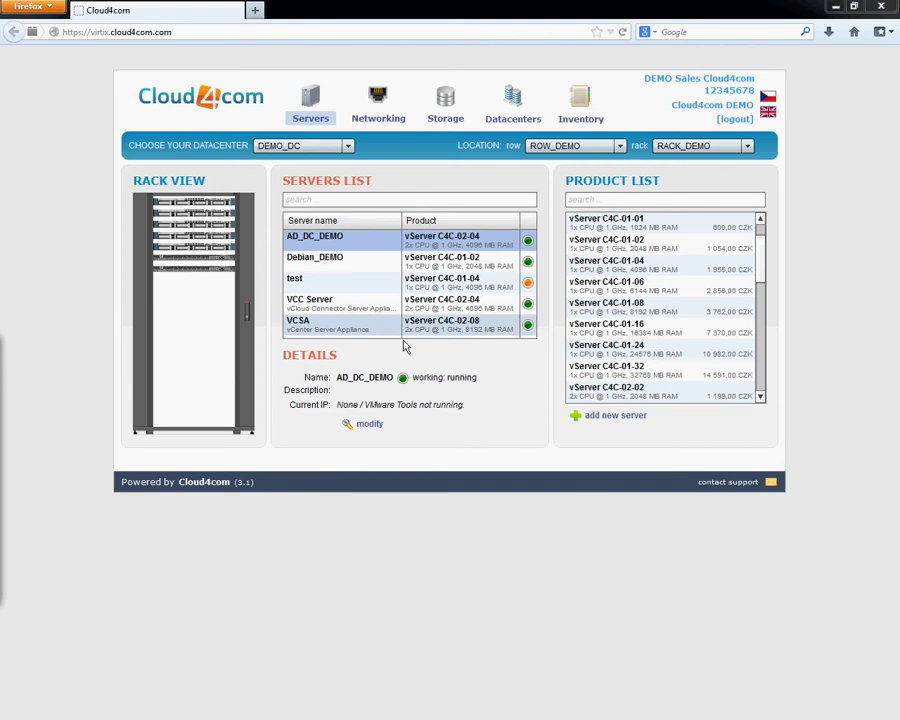
left_click(371, 425)
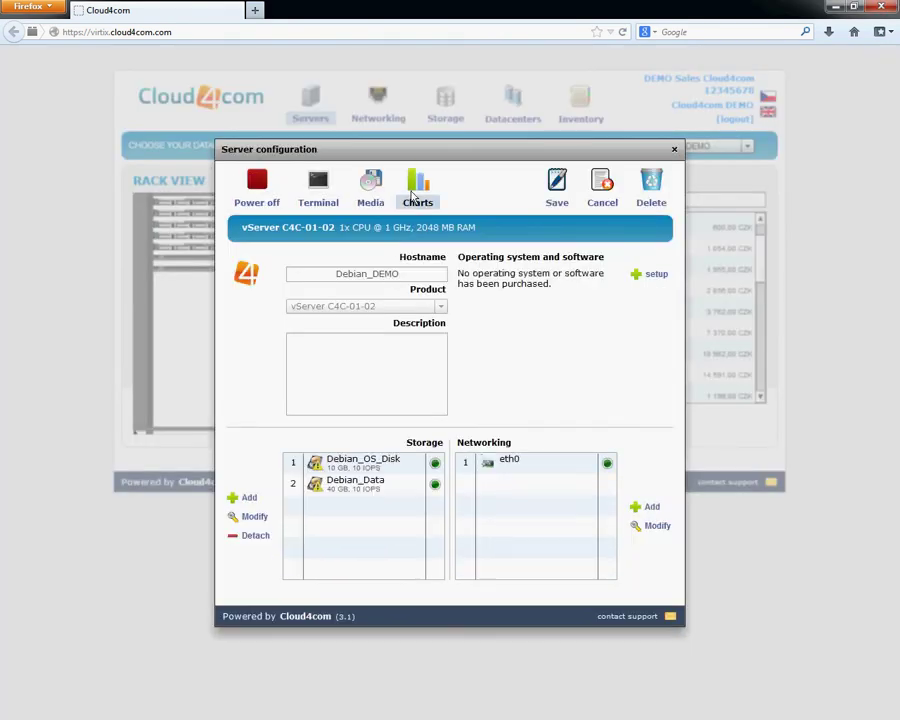
left_click_drag(439, 155, 431, 132)
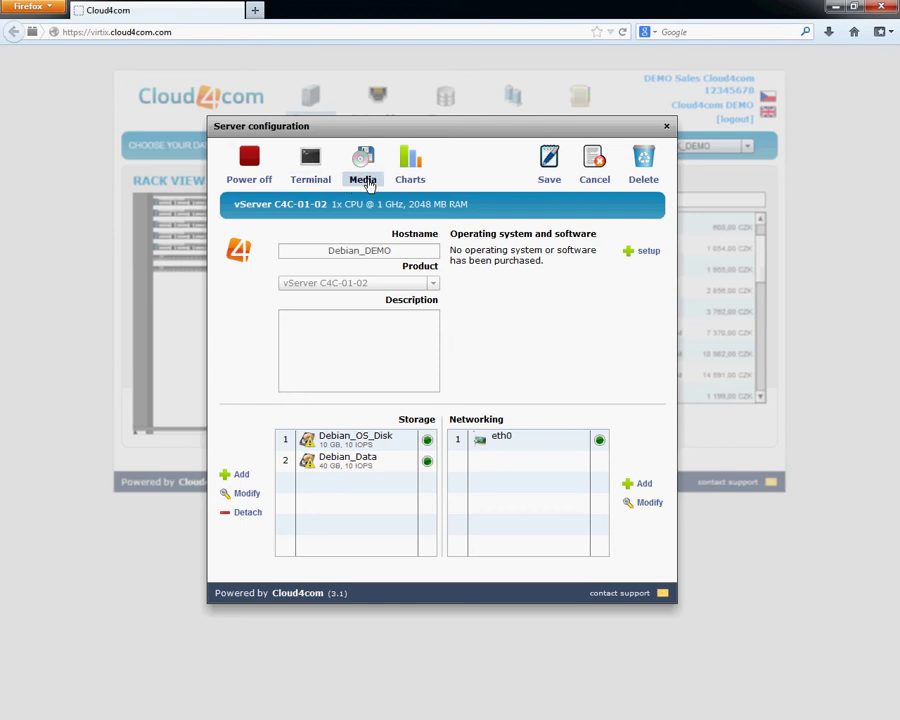
left_click(365, 180)
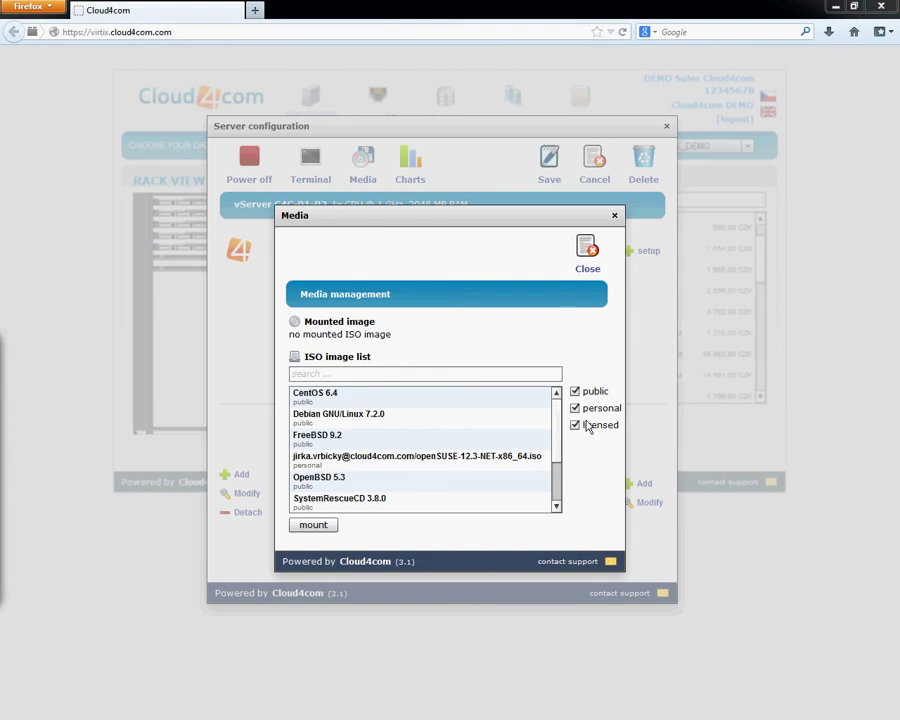
left_click(392, 504)
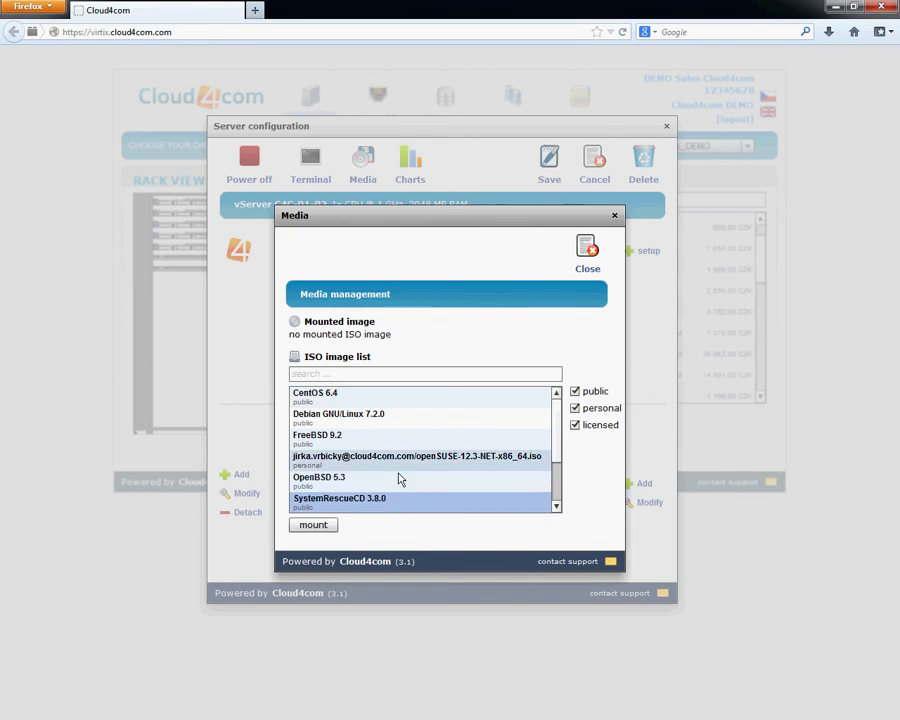
left_click(320, 527)
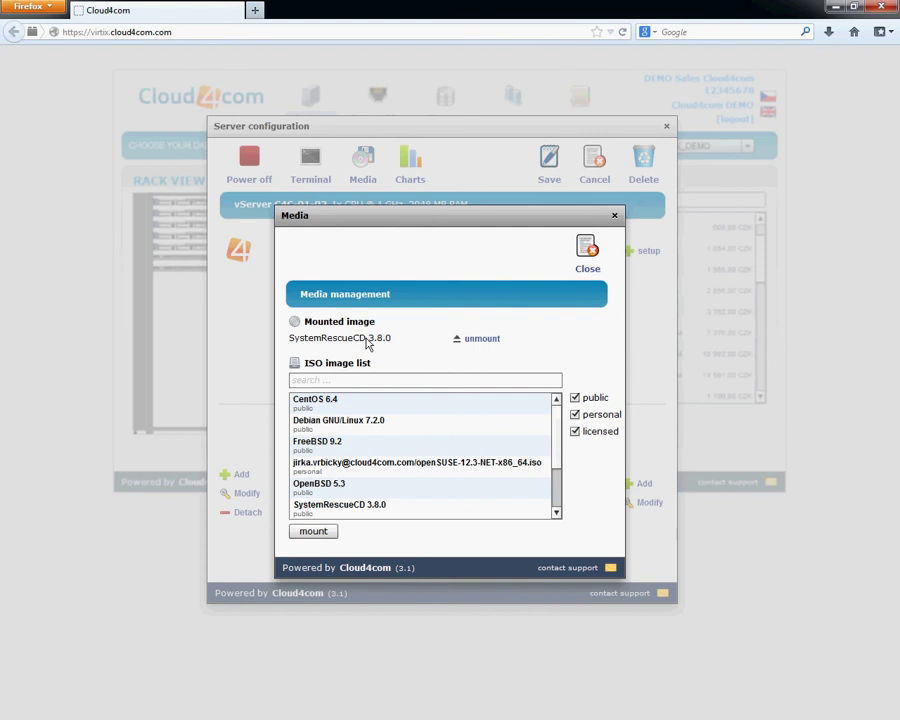
left_click(483, 340)
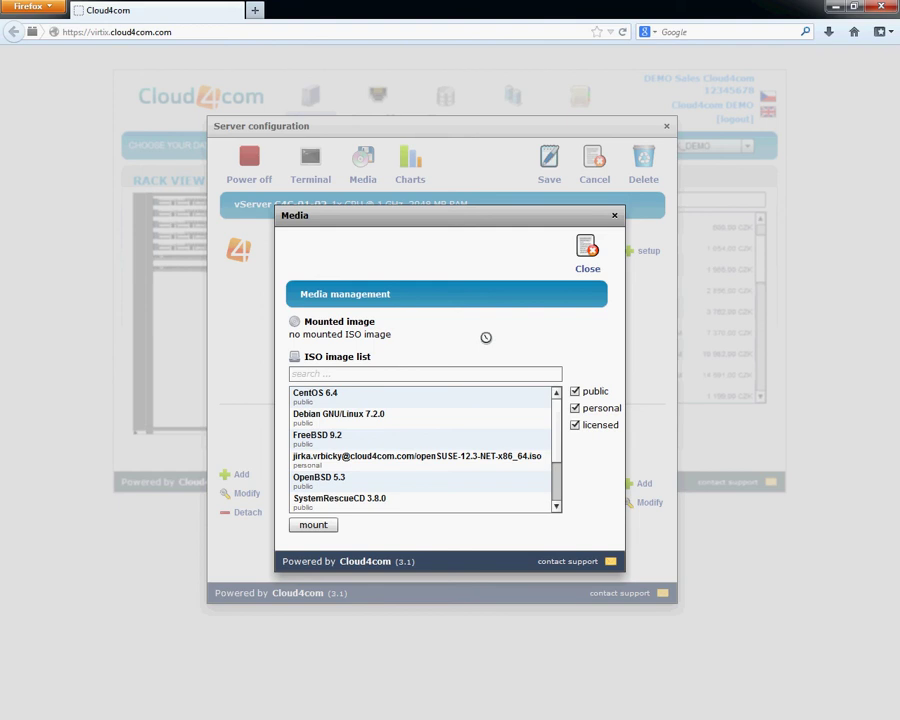
left_click(587, 270)
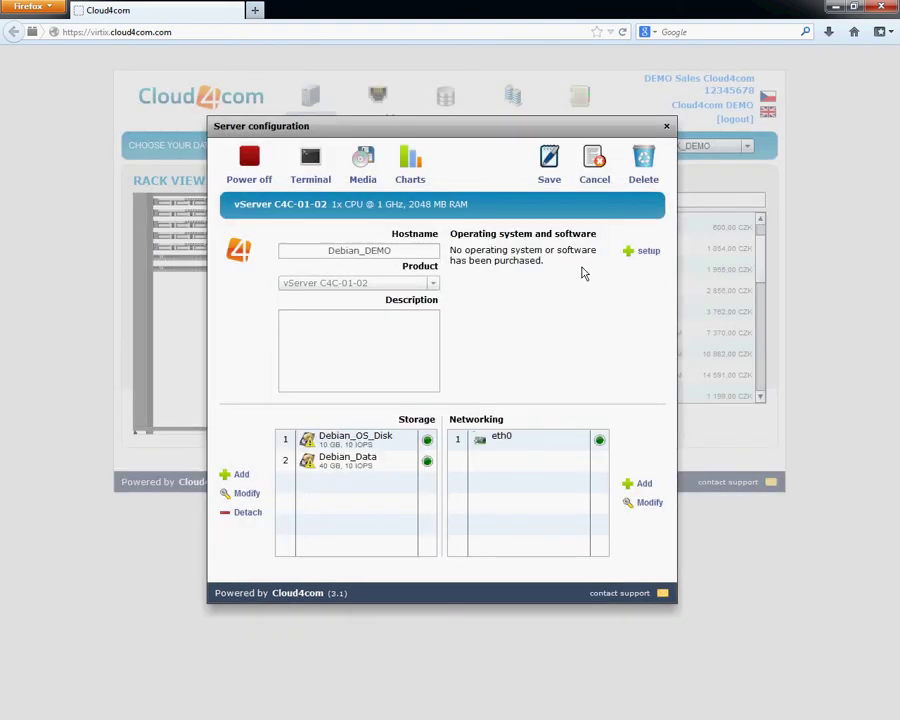
View Debian_DEMO's 1 Aug 2013 day CPU chart, then exclude chart outputs to list only SLA reports.
left_click(411, 184)
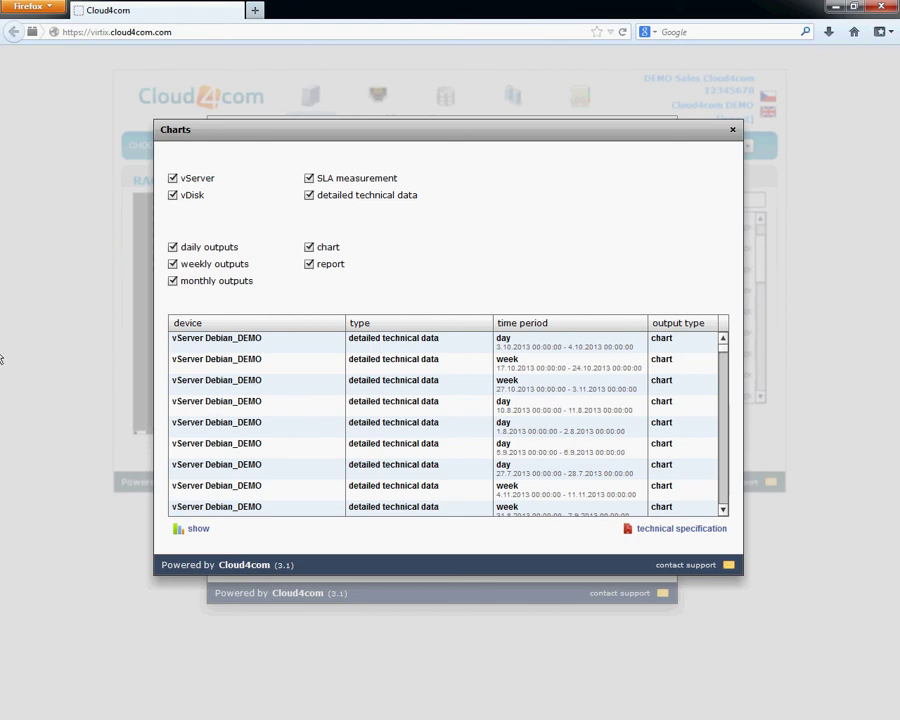
left_click(283, 392)
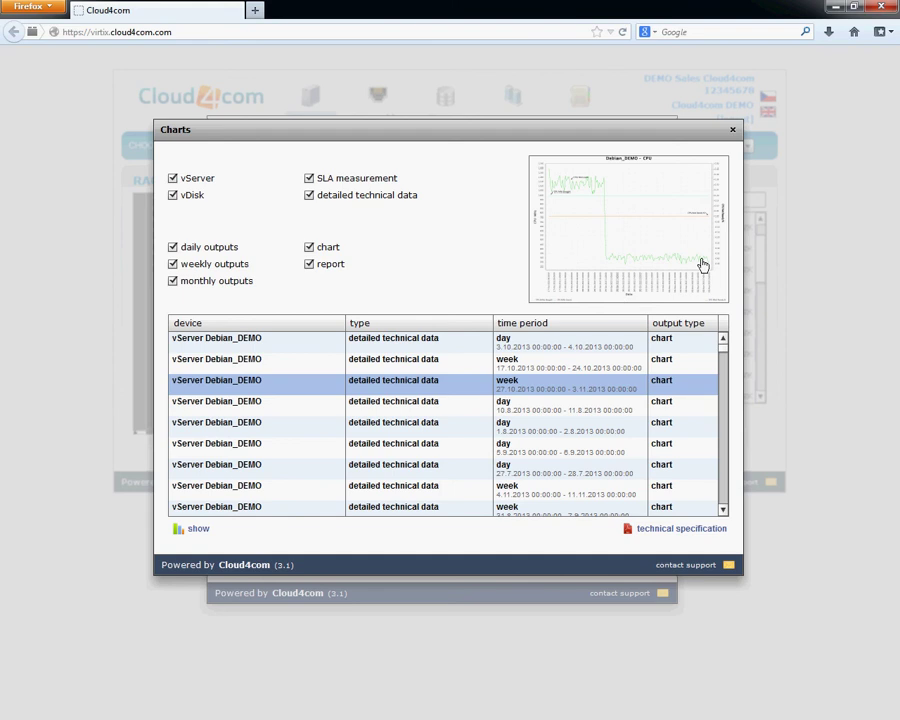
double_click(286, 431)
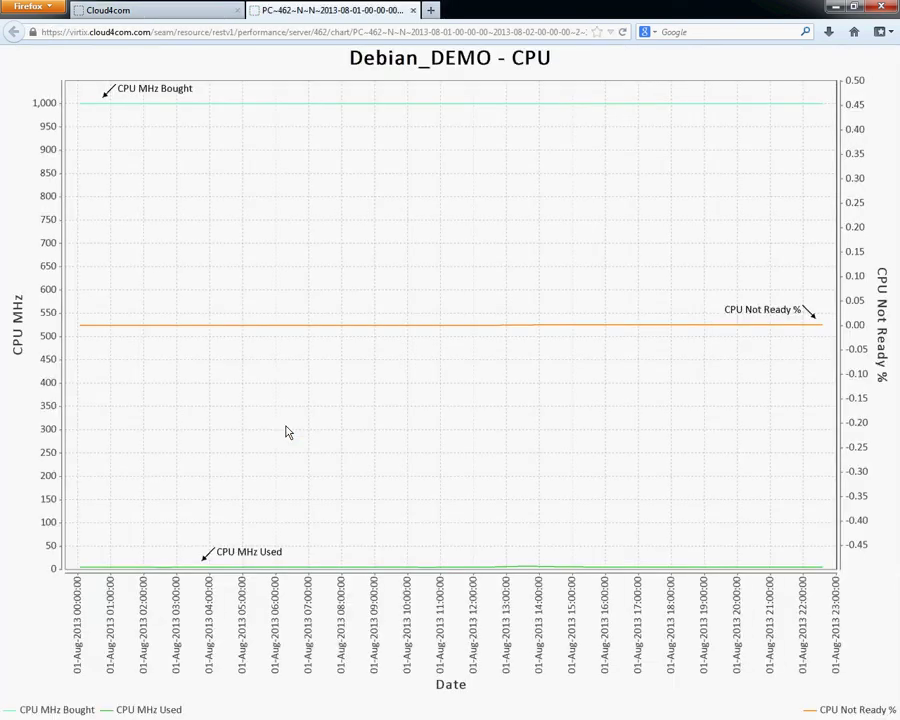
left_click(413, 12)
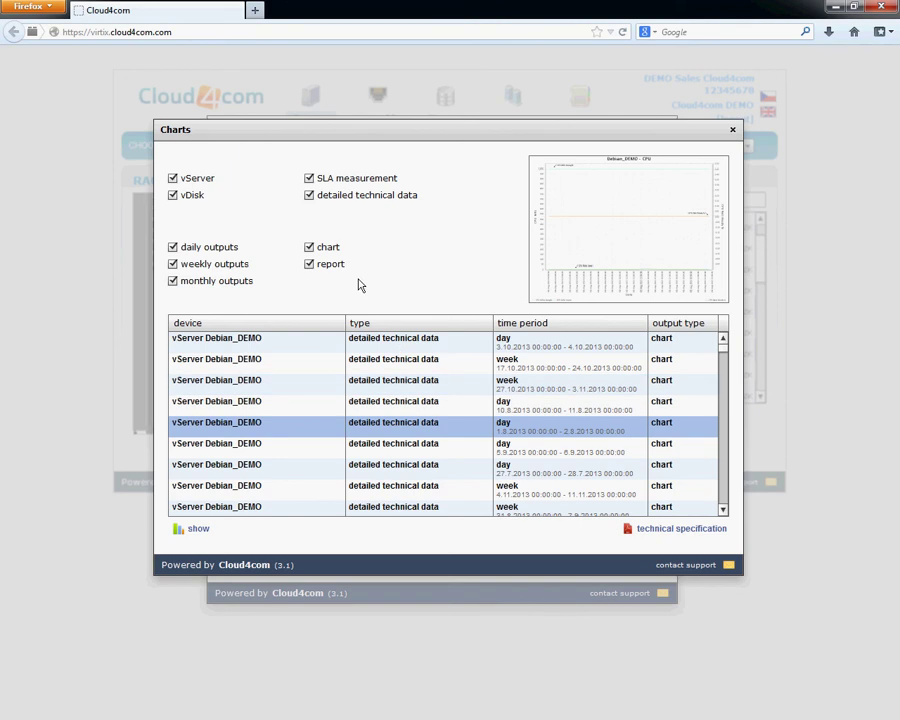
left_click(309, 247)
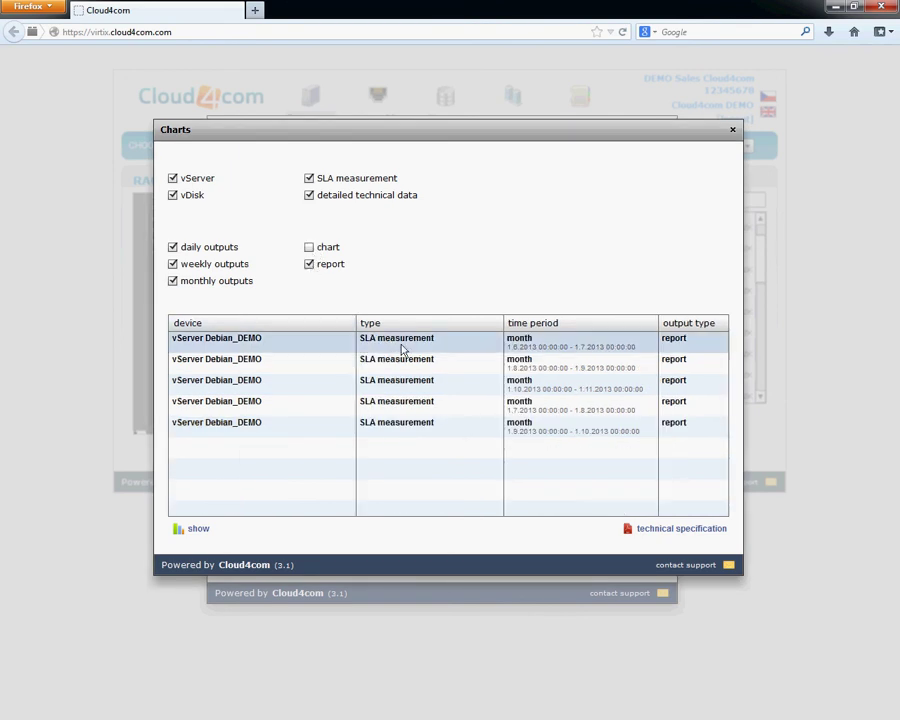
Open and close the September 2013 SLA measurement PDF report, then close the Charts dialog.
left_click(408, 428)
double_click(408, 428)
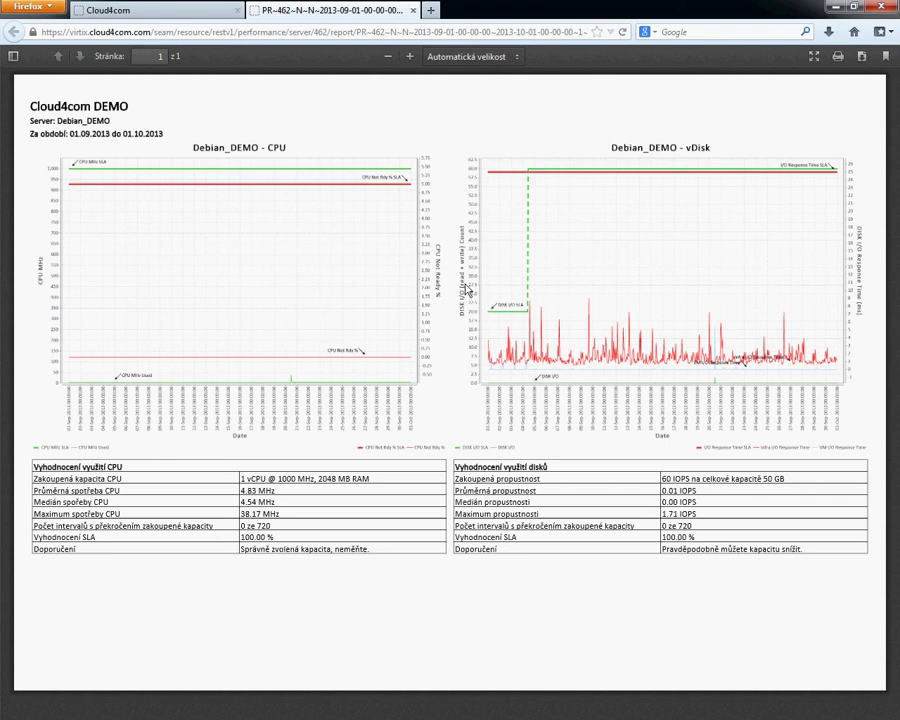
left_click(413, 10)
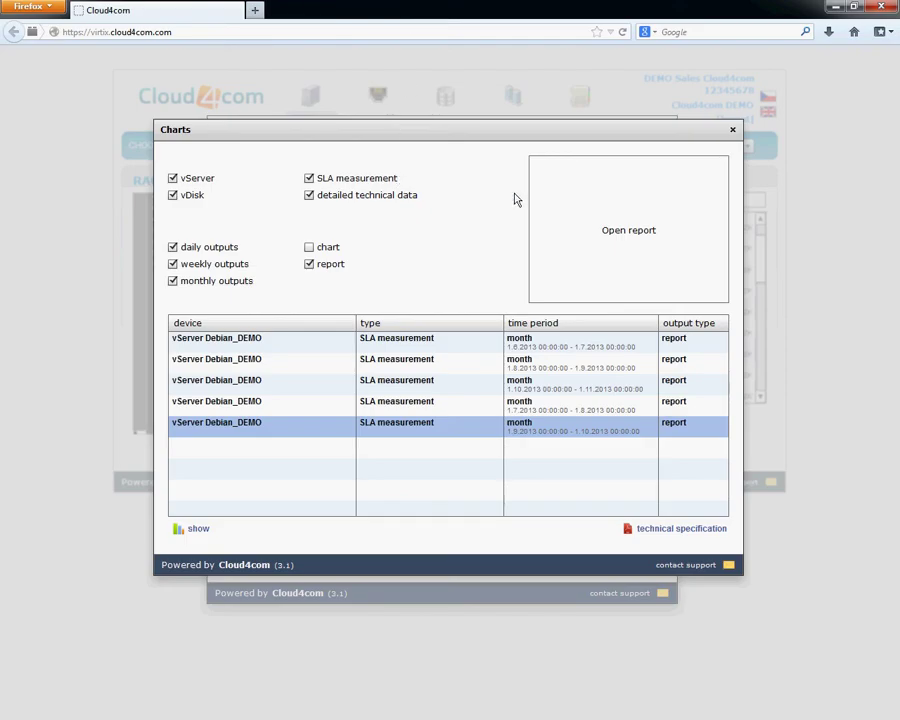
left_click(732, 131)
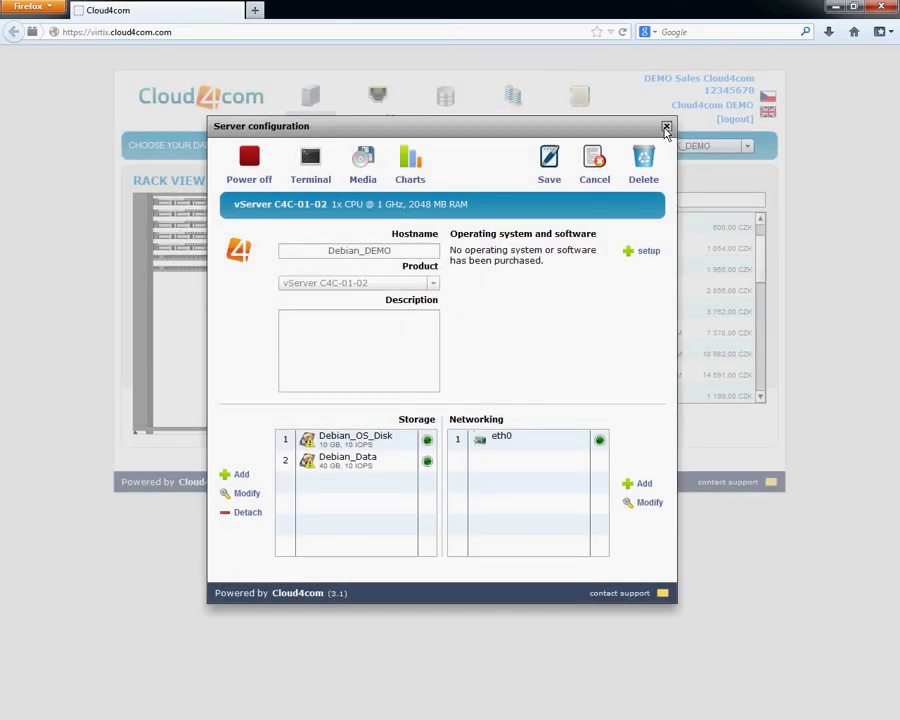
Show Storage's DEMO_DC virtual disks and inspect the DB and OS disks (OS: 10 GB, 10 IOPS).
left_click(666, 128)
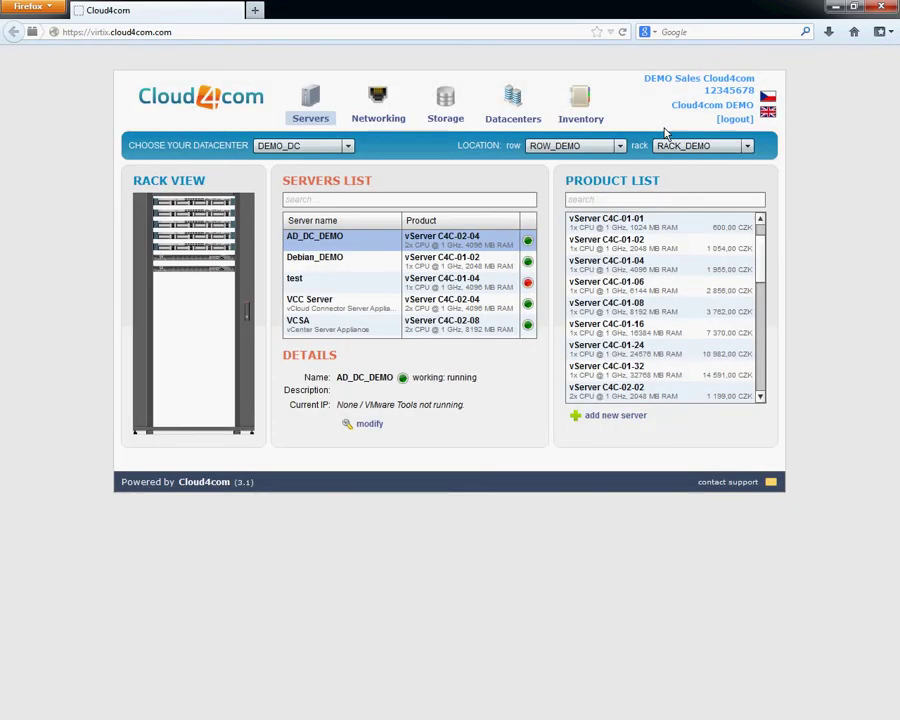
left_click(448, 119)
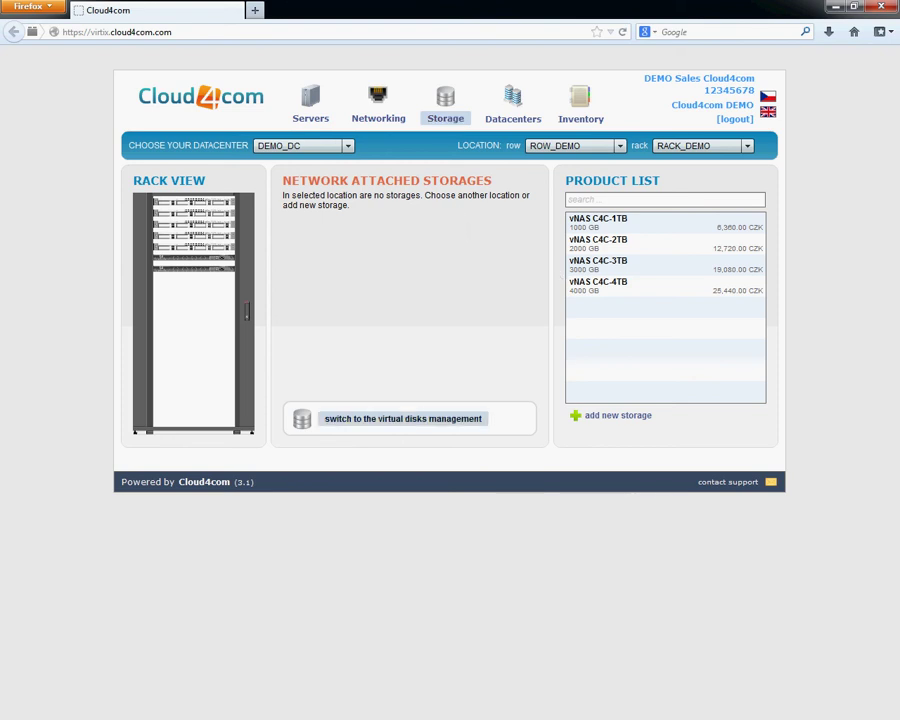
left_click(402, 418)
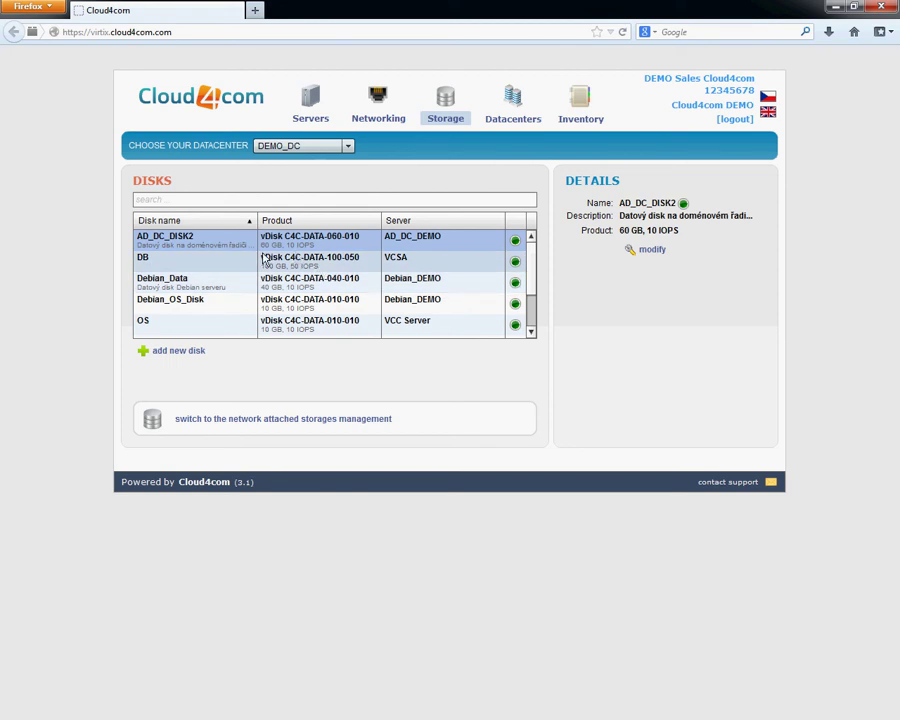
left_click(221, 265)
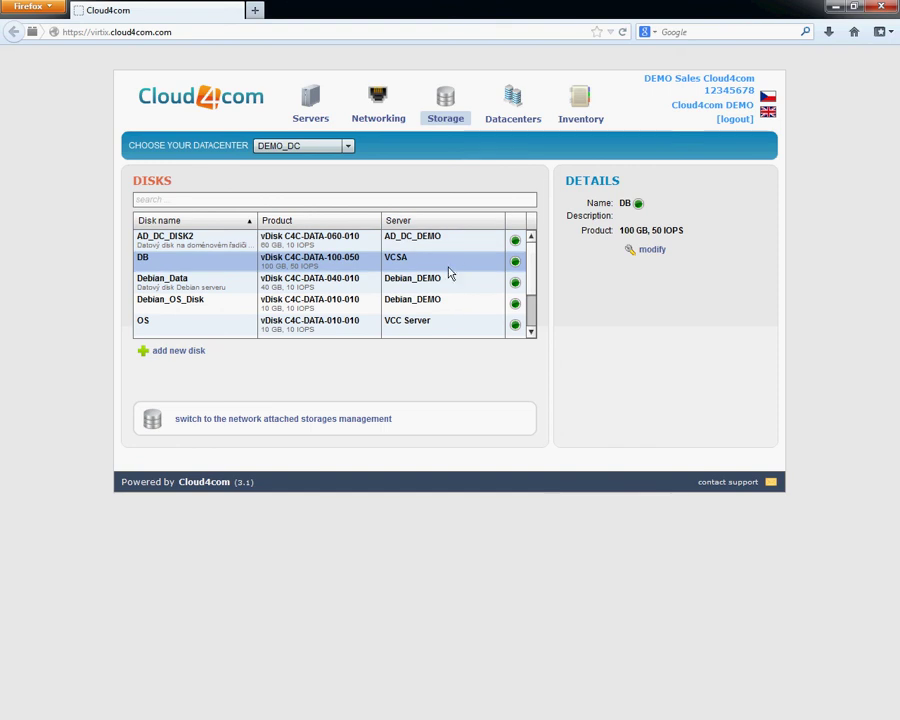
left_click(417, 323)
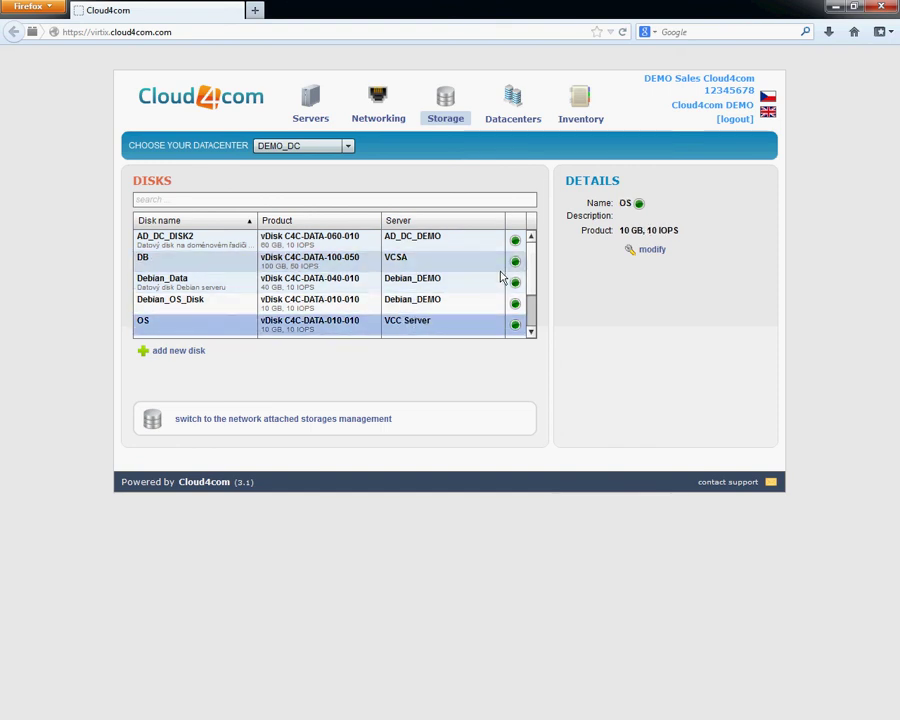
scroll(530, 285, "down", 3)
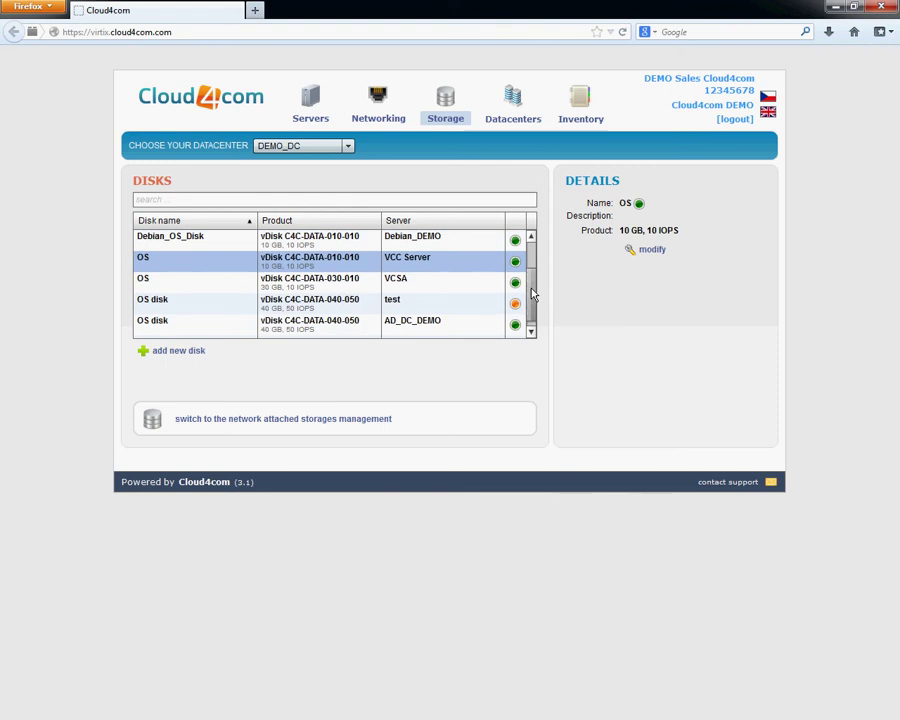
scroll(533, 275, "up", 3)
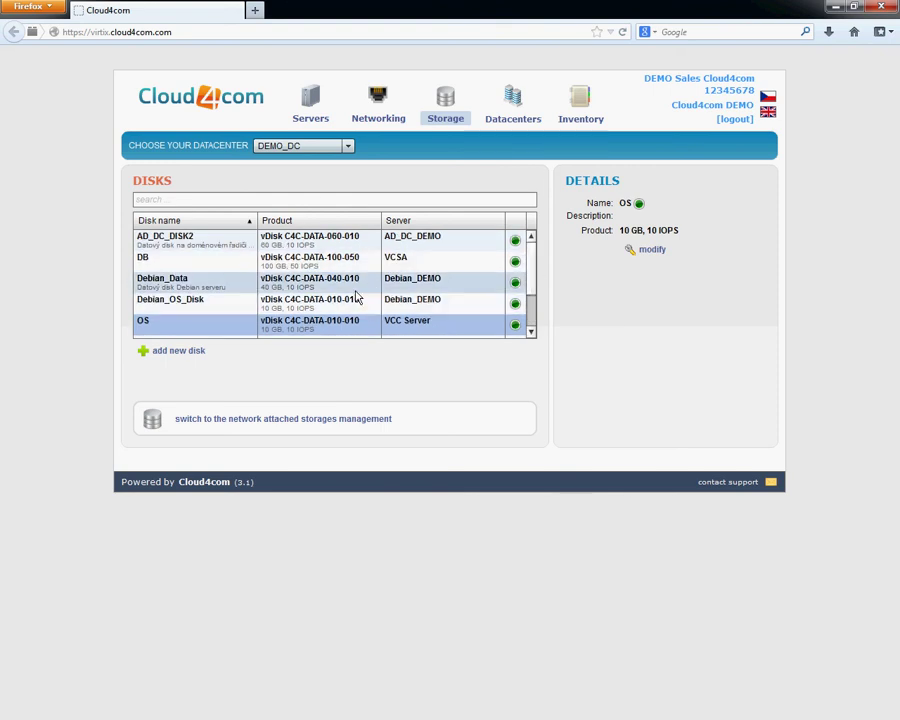
Review the vNAS C4C-1TB, 3TB and 4TB products, then view the Inventory (total 23,030.00 CZK).
left_click(322, 421)
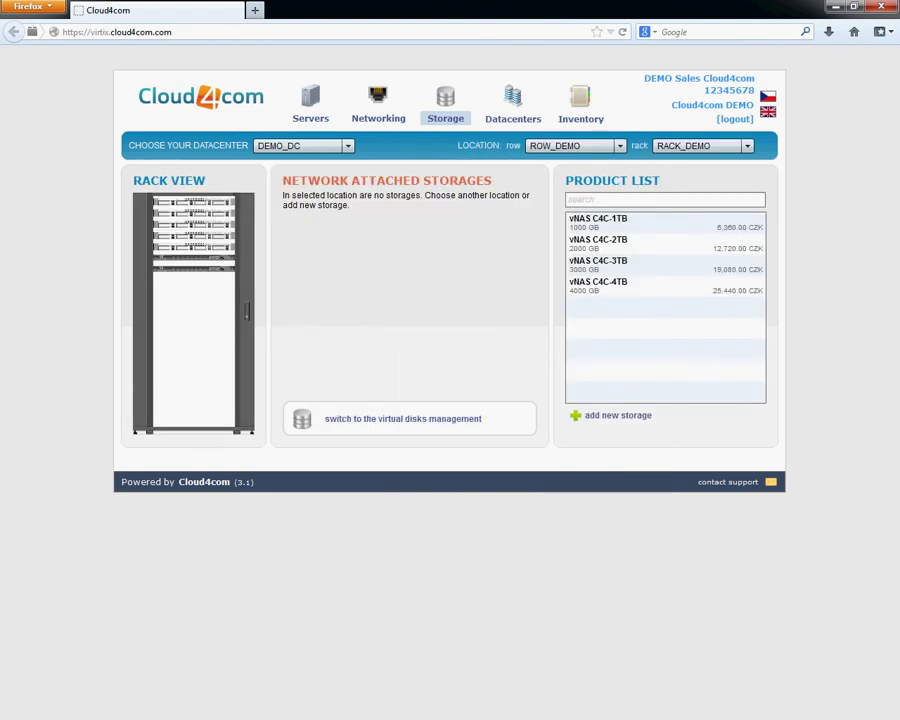
left_click(630, 224)
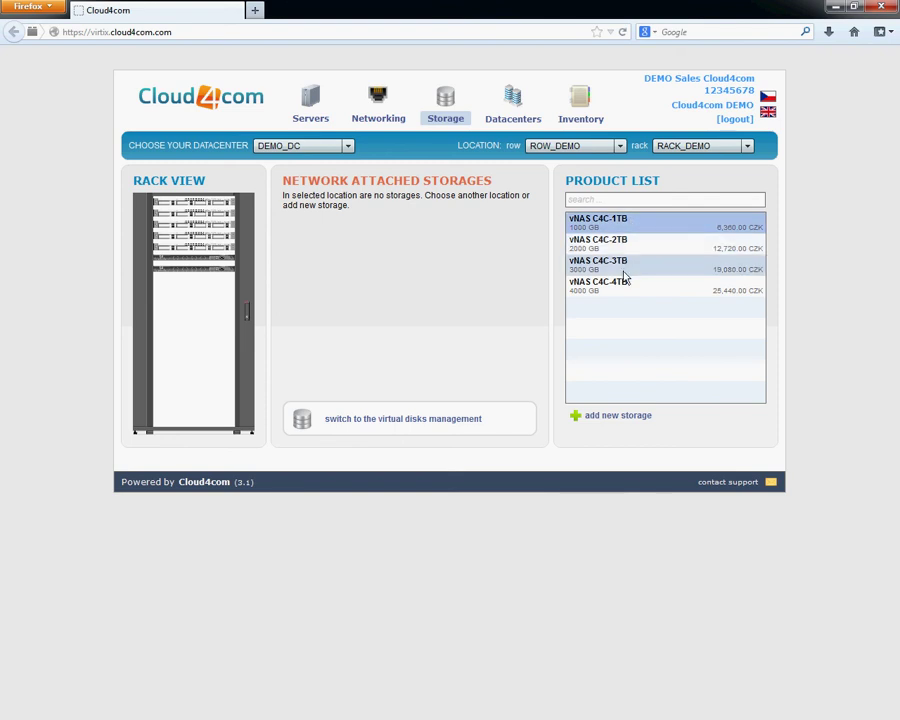
left_click(627, 268)
left_click(626, 285)
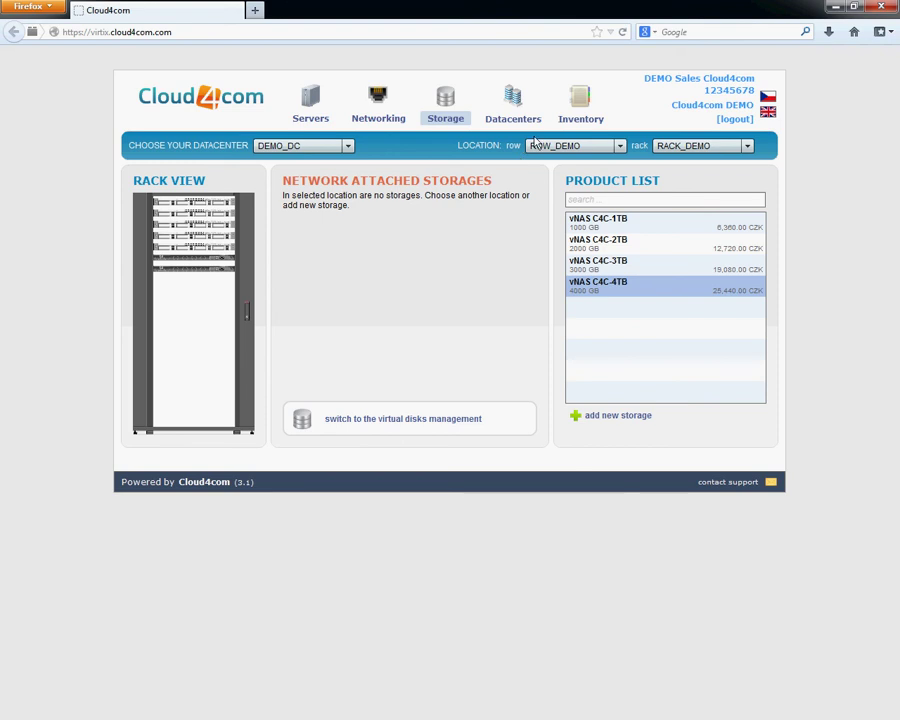
left_click(576, 118)
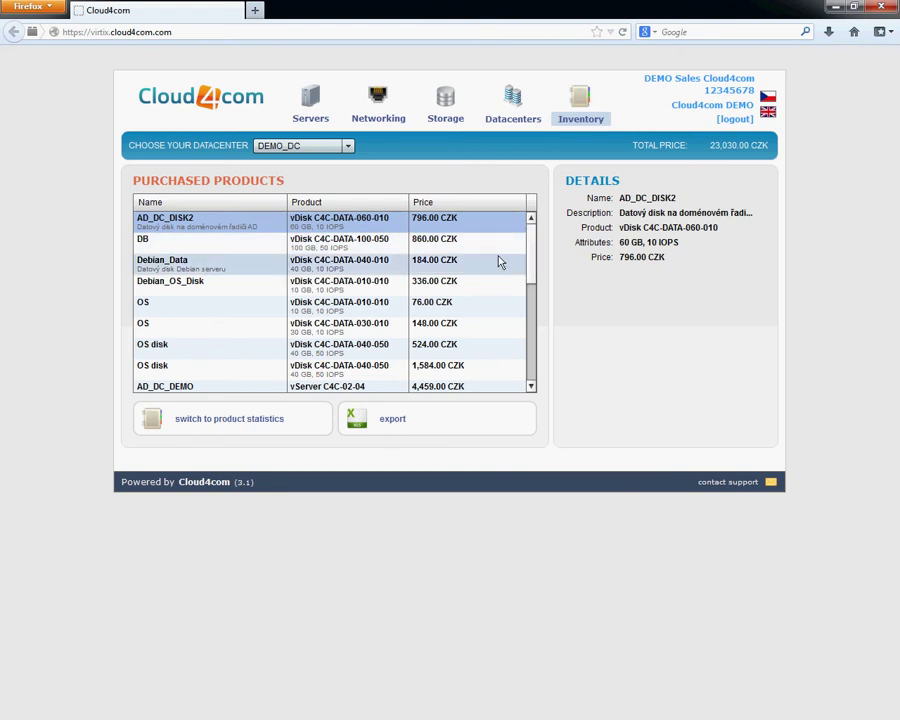
mouse_move(535, 260)
left_mouse_down()
mouse_move(541, 342)
mouse_move(536, 240)
left_mouse_up()
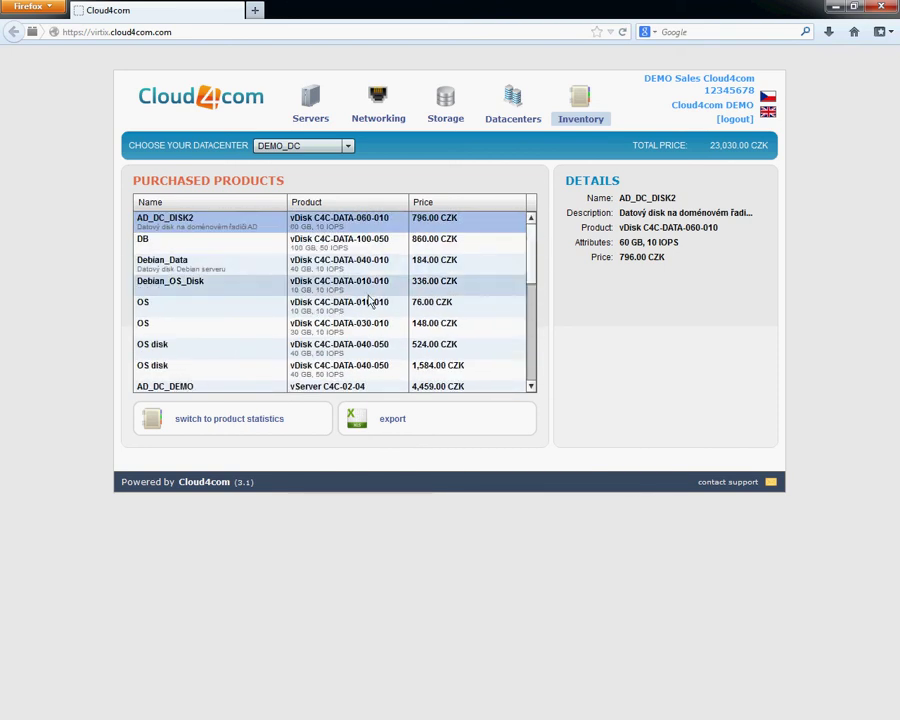
left_click(250, 425)
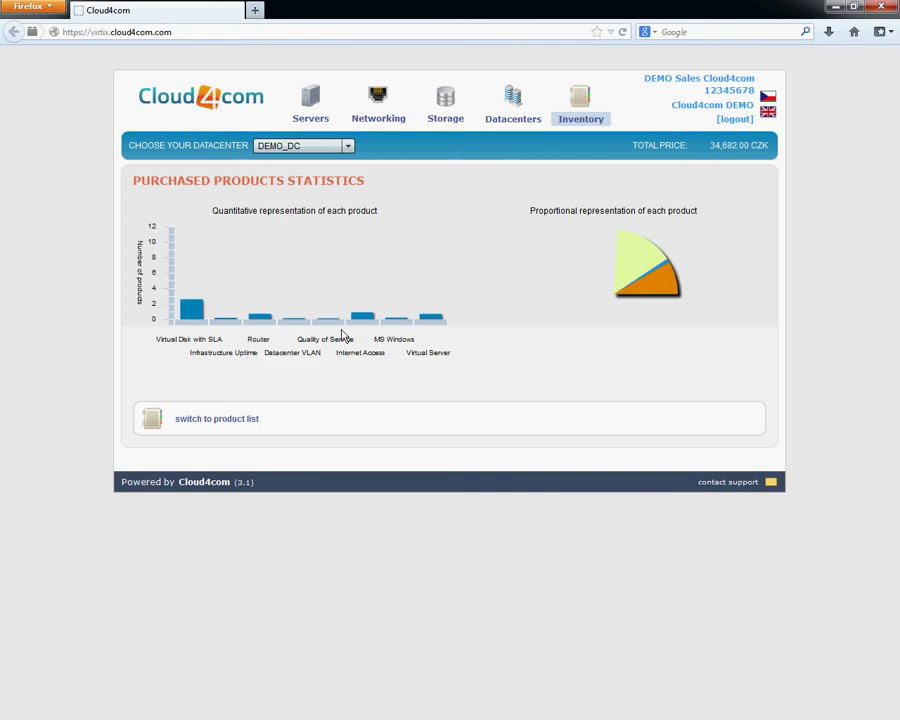
mouse_move(585, 293)
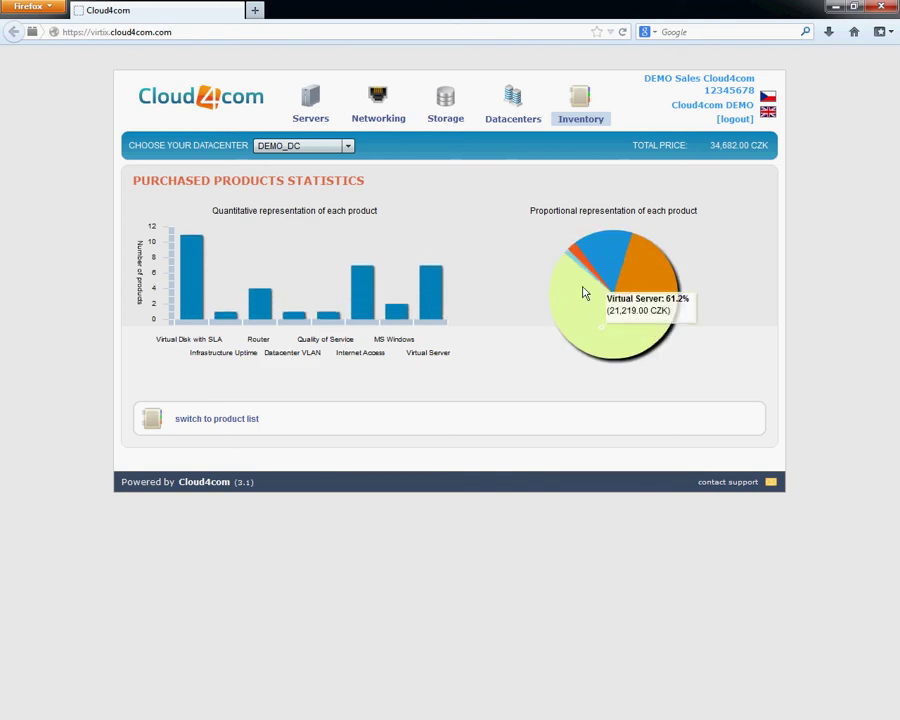
left_click(251, 423)
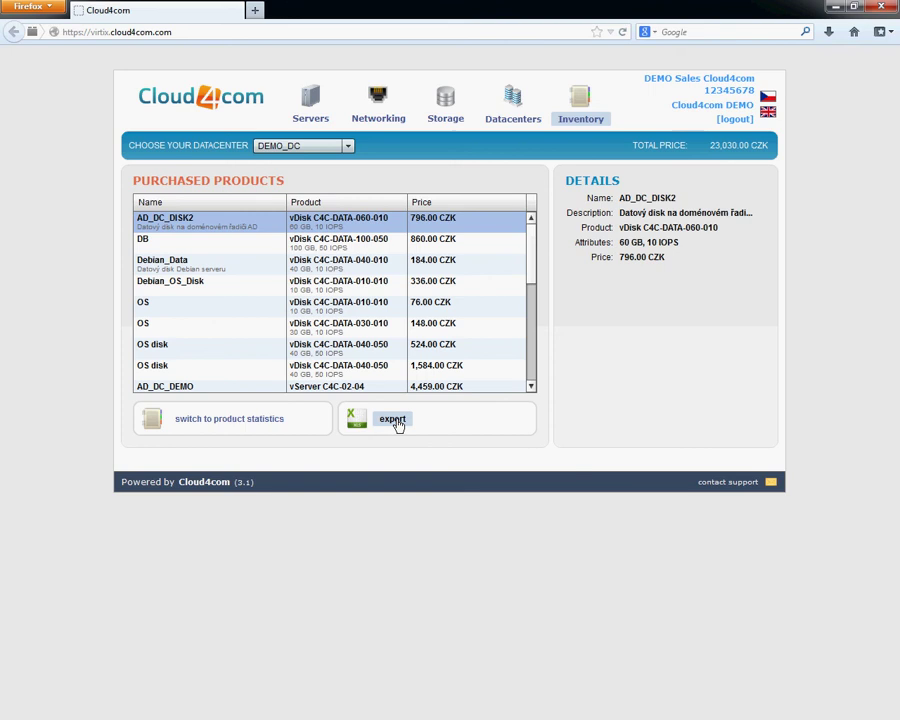
left_click(400, 424)
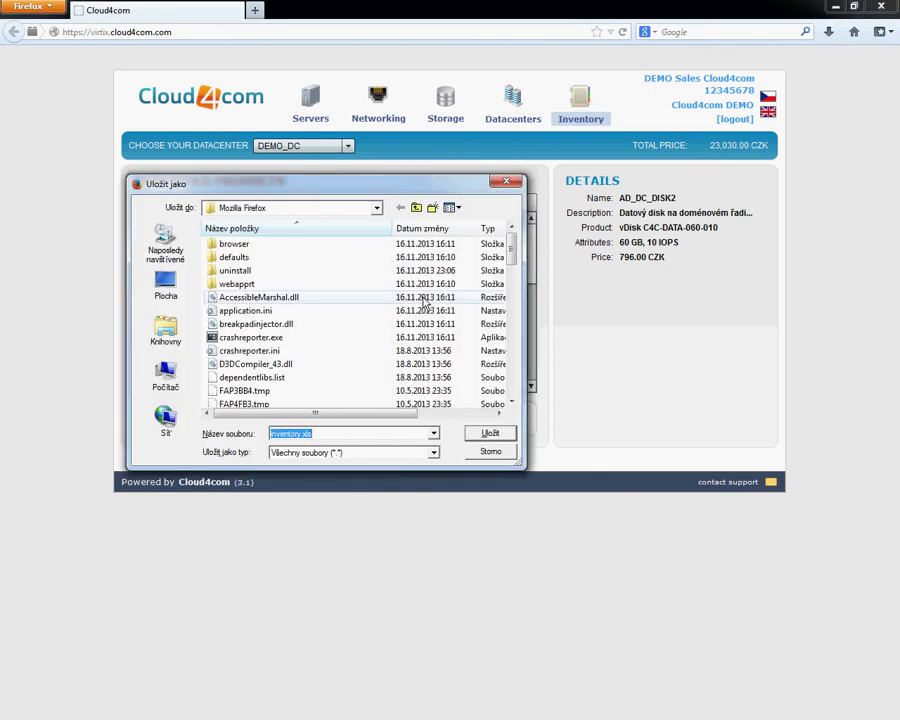
left_click(368, 433)
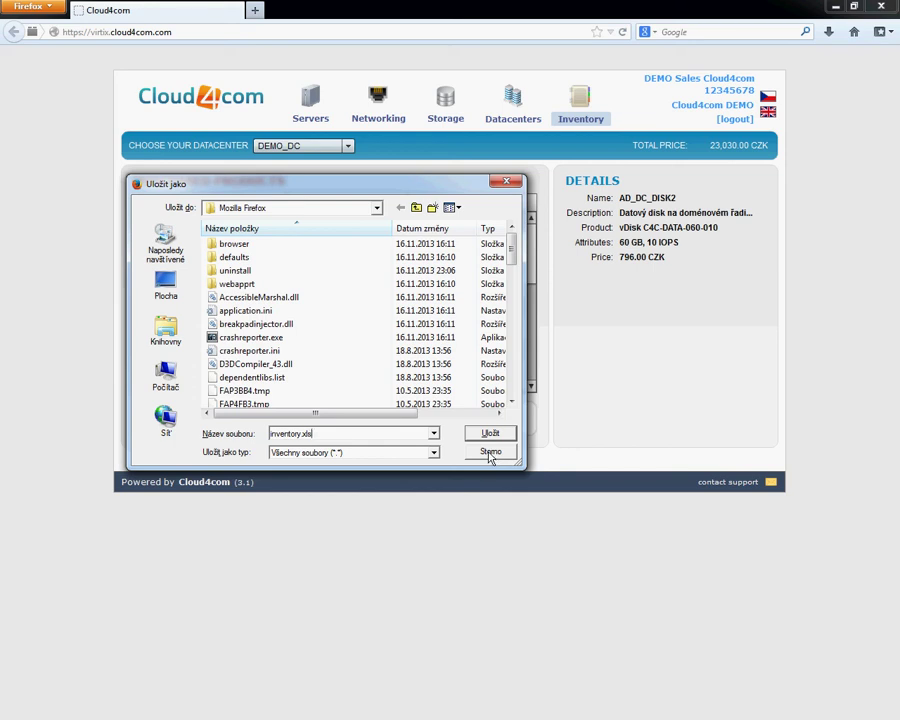
left_click(490, 452)
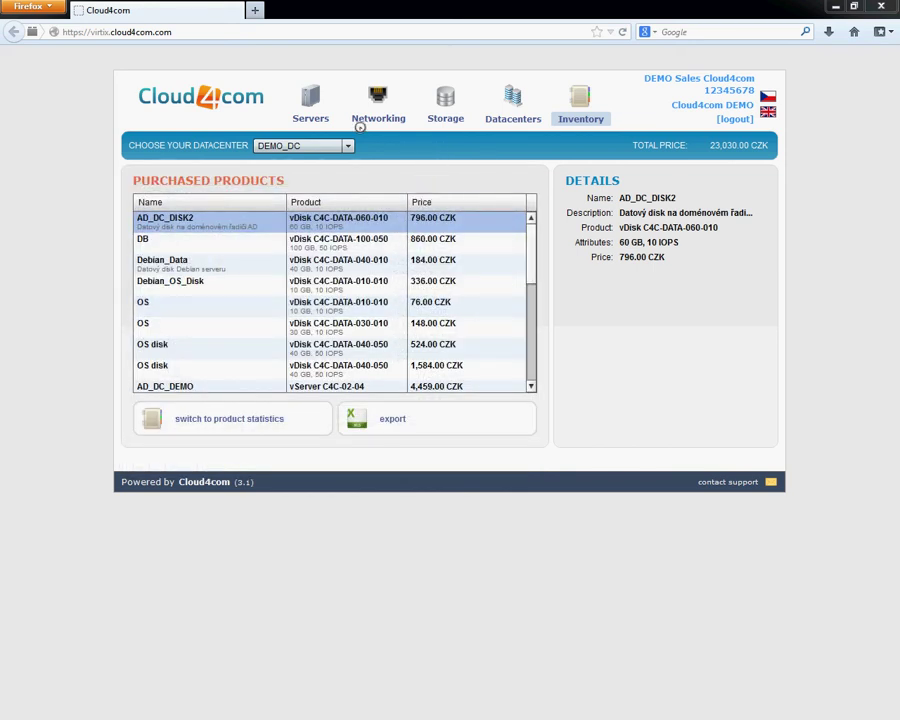
Inspect the test server's configuration, cancel out of it without powering on, and log out.
left_click(320, 119)
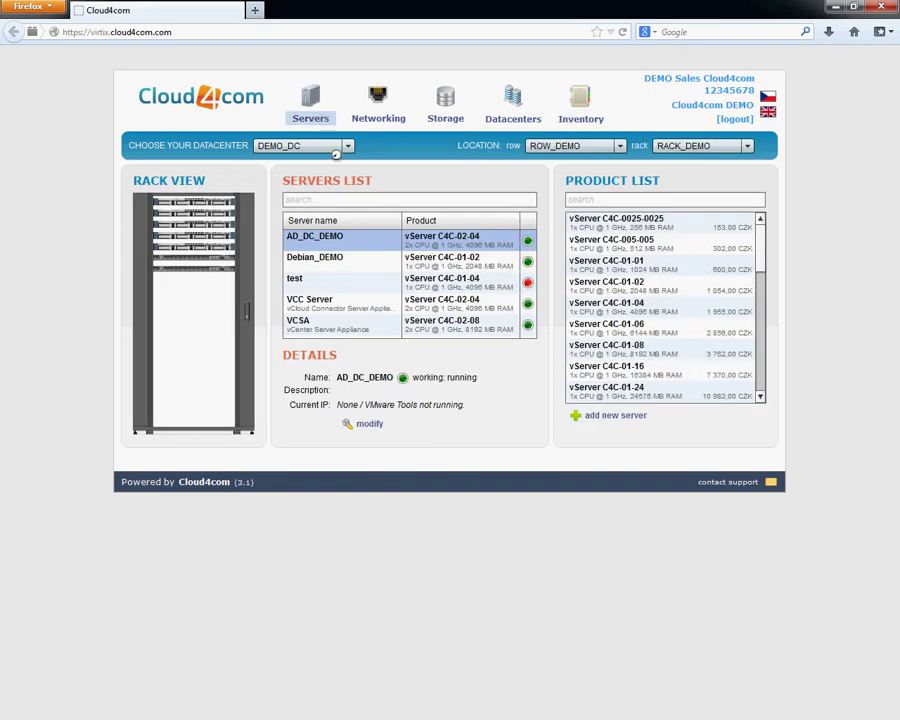
left_click(440, 282)
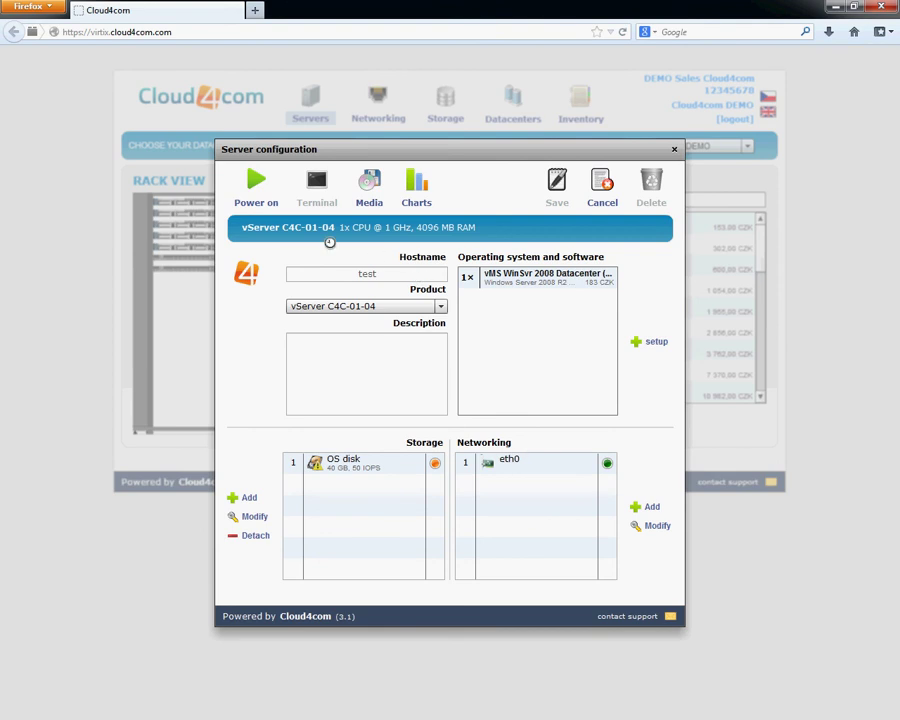
left_click(265, 204)
left_click(601, 190)
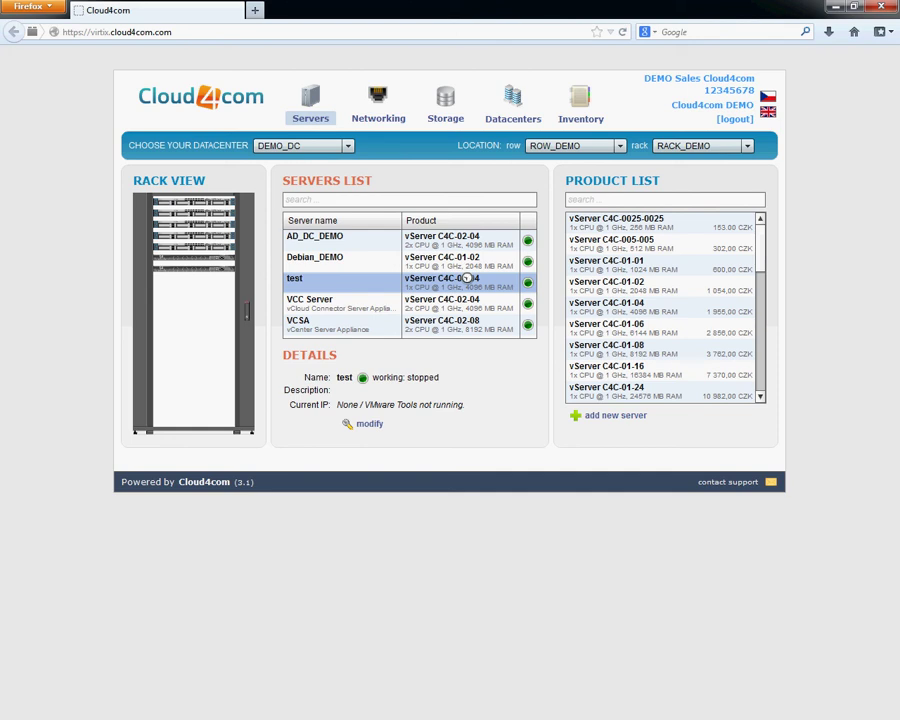
left_click(730, 118)
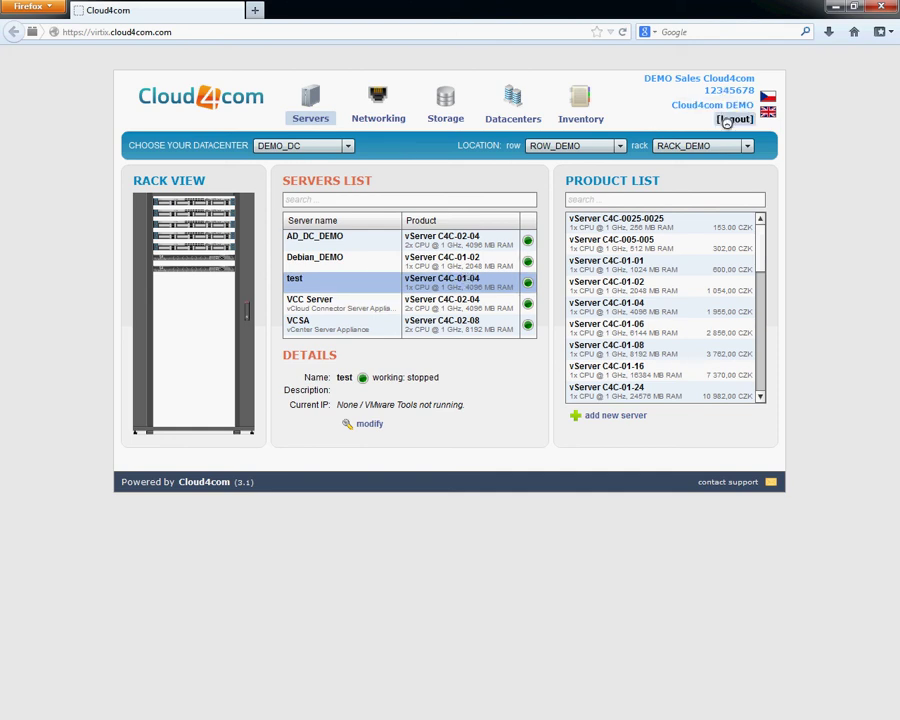